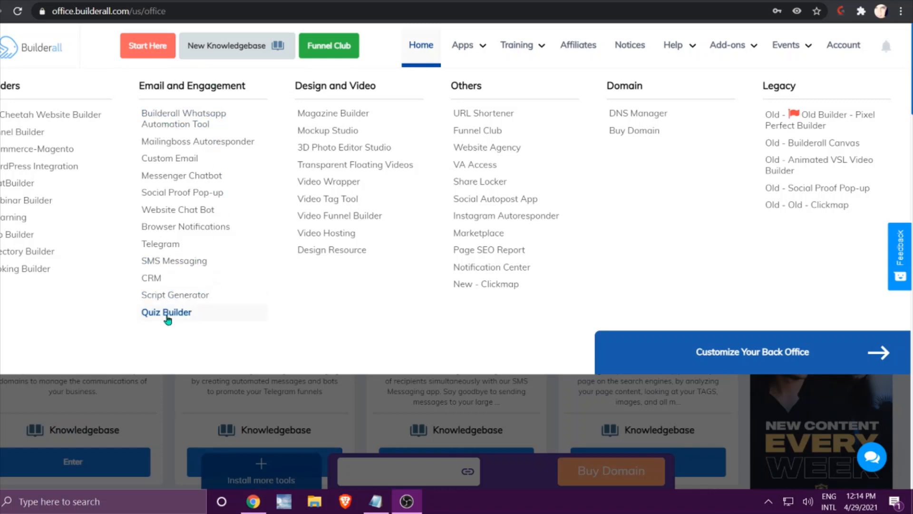
# Open the Quiz Builder, start the first quiz and choose Trivia as its type.
pyautogui.click(167, 313)
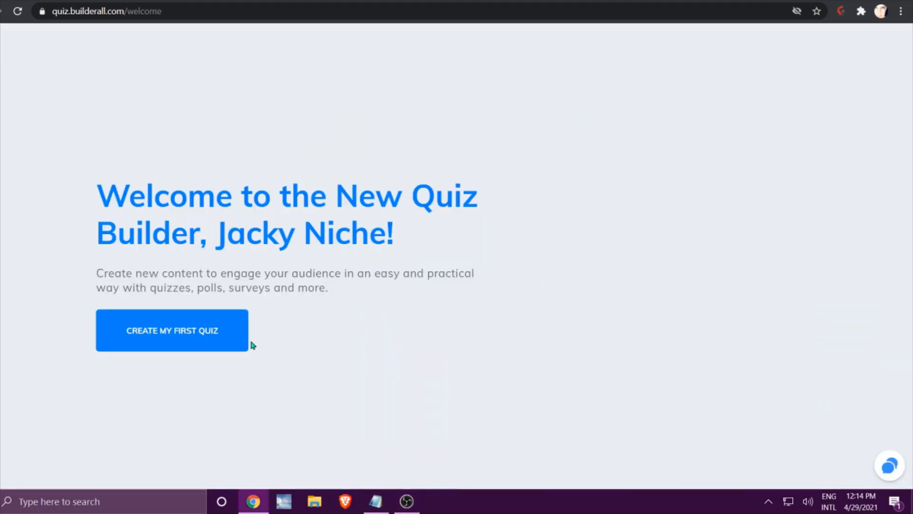
pyautogui.click(136, 334)
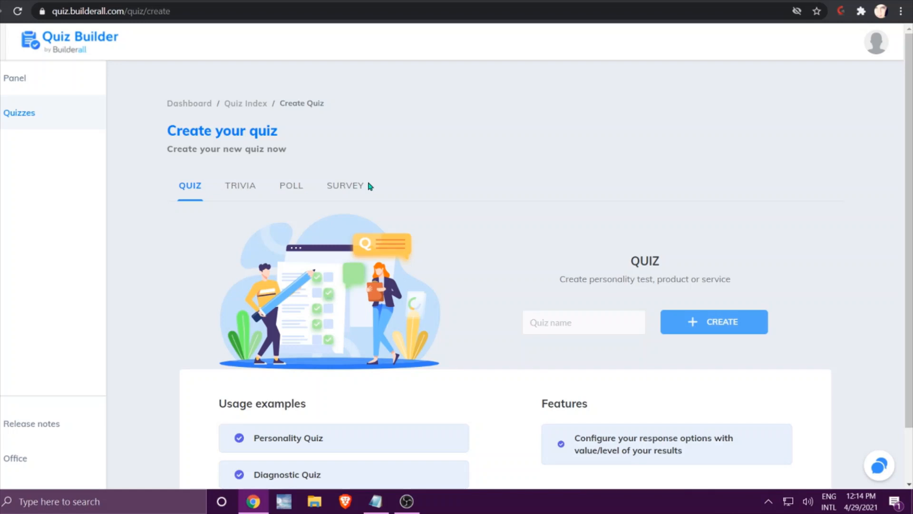
pyautogui.click(241, 191)
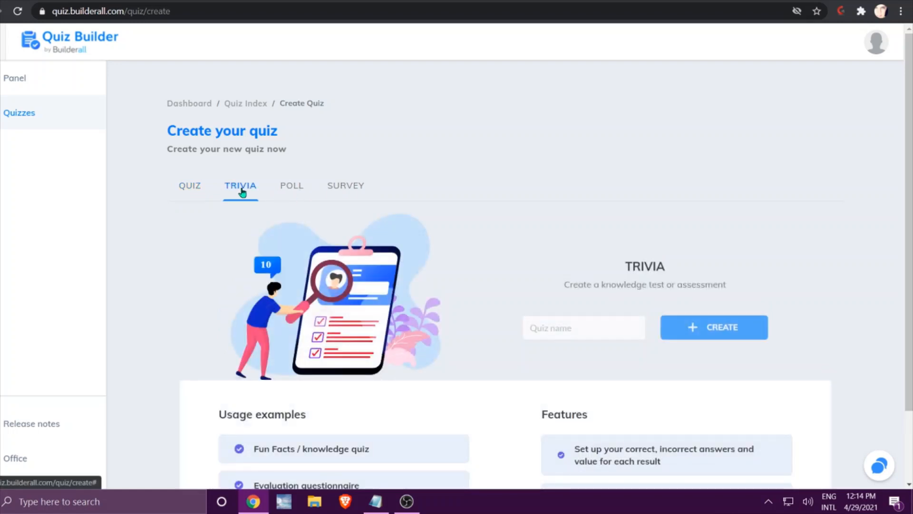
pyautogui.scroll(-2, 415, 202)
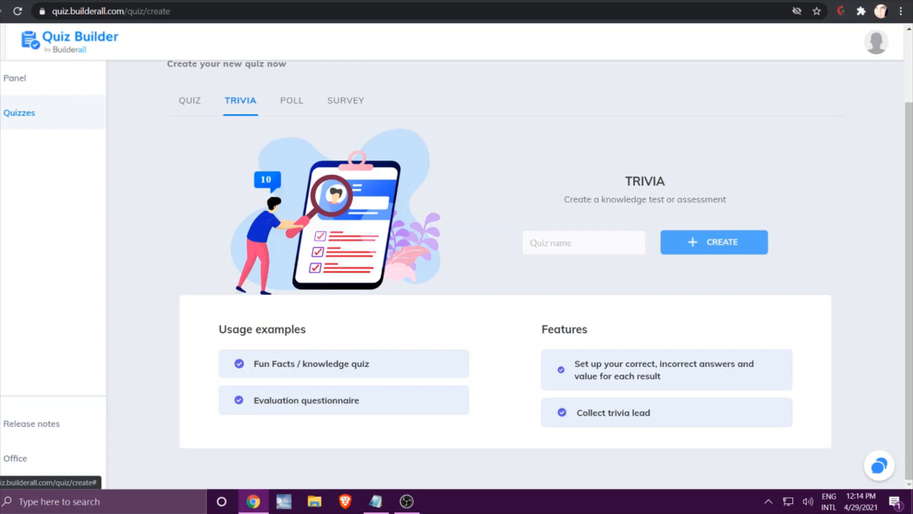
# Create the trivia with the prepared name "How well do you know your DM Stats".
pyautogui.hotkey('alt', 'Tab')
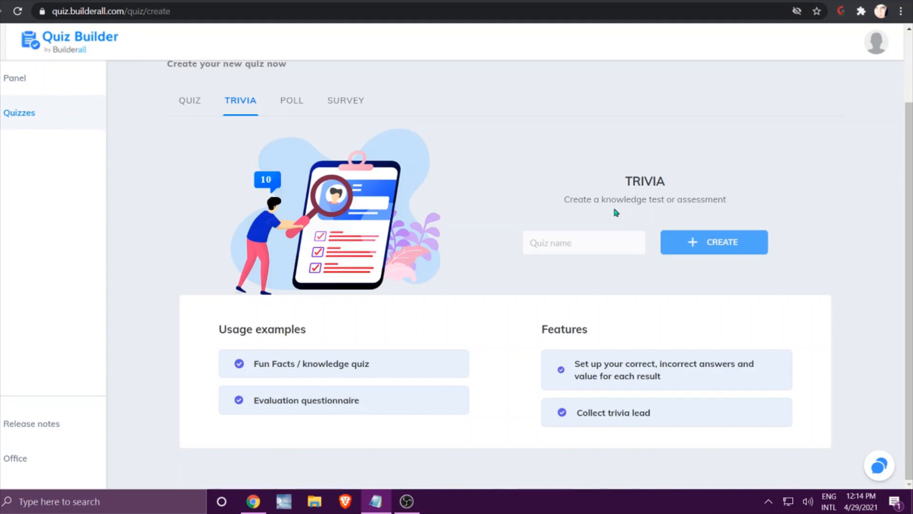
pyautogui.click(573, 239)
pyautogui.rightClick(573, 241)
pyautogui.click(603, 337)
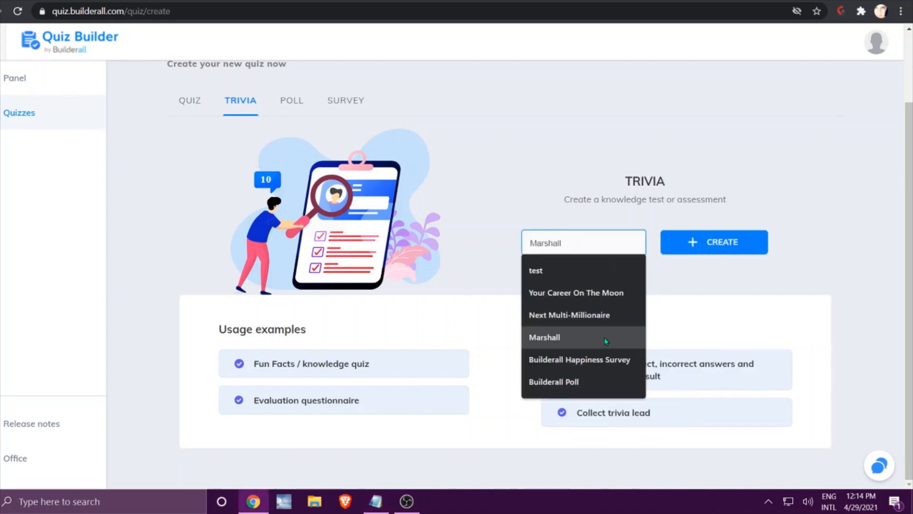
pyautogui.click(704, 243)
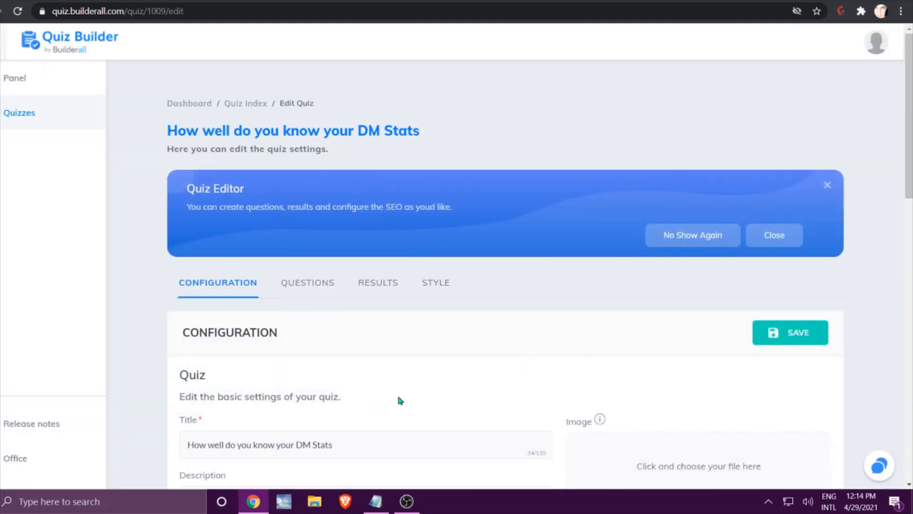
# Dismiss the Quiz Editor introduction banner above the quiz configuration.
pyautogui.scroll(-4, 397, 393)
pyautogui.scroll(4, 345, 215)
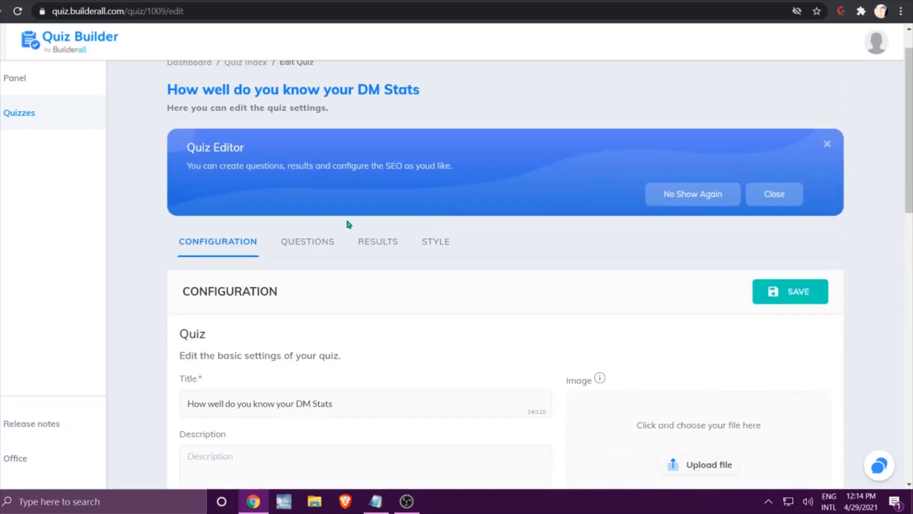
pyautogui.click(775, 194)
pyautogui.scroll(-3, 621, 250)
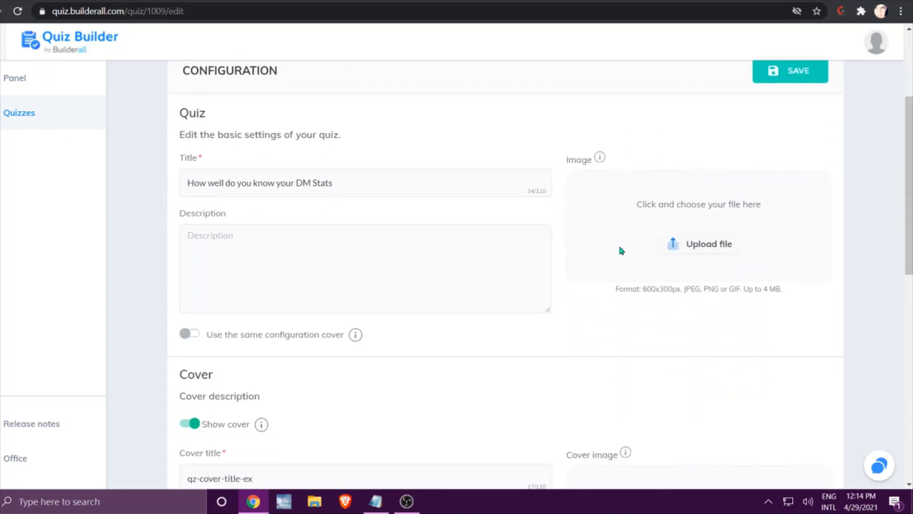
# Paste the prepared description beginning "The digital marketing landscape will become more competitive than ever in 2021" and enable Use the same configuration cover.
pyautogui.hotkey('alt', 'Tab')
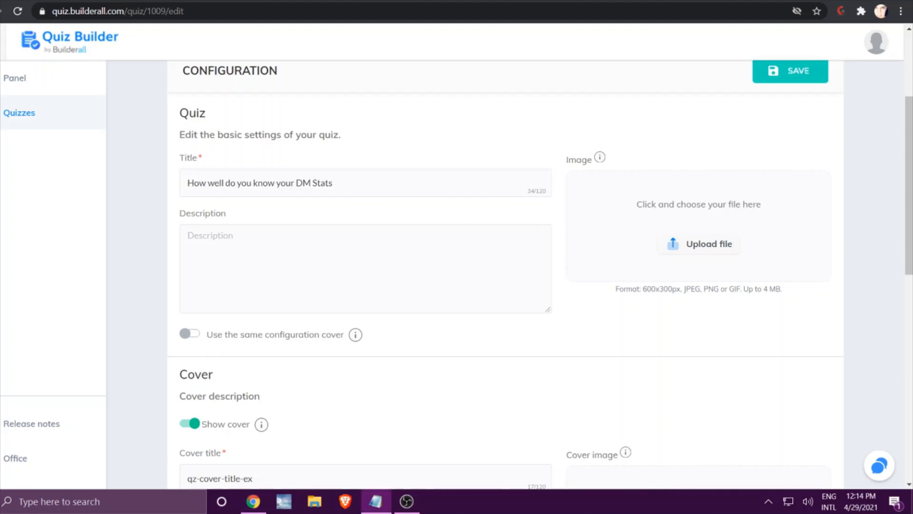
pyautogui.click(247, 251)
pyautogui.rightClick(247, 251)
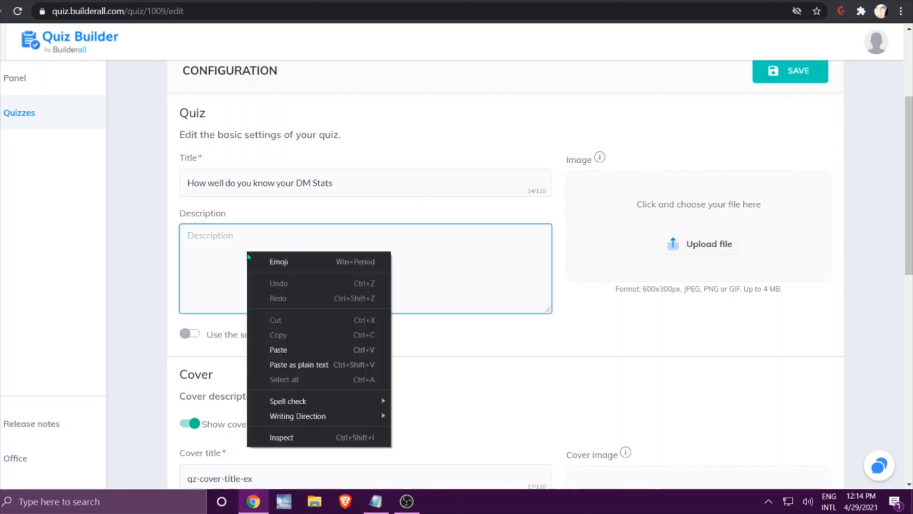
pyautogui.click(278, 349)
pyautogui.click(541, 339)
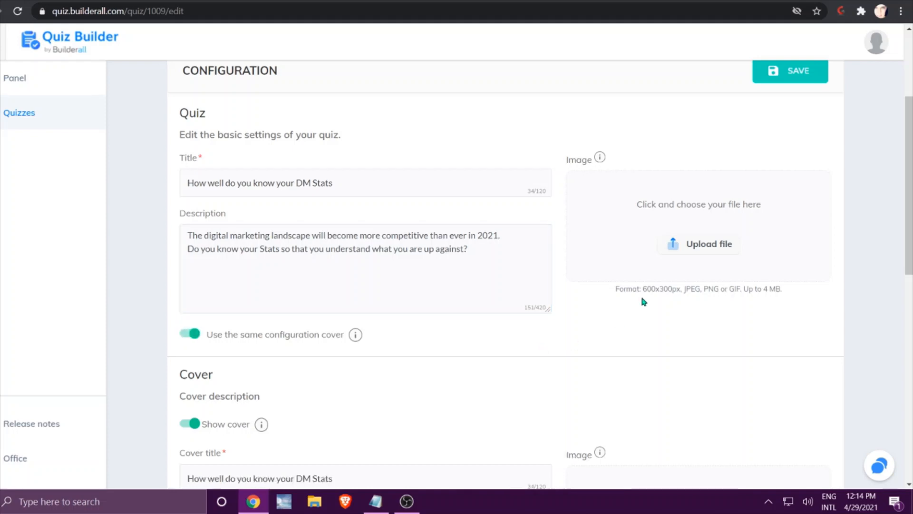
# Set the quiz image to the dark blue Digital Marketing picture from the image library.
pyautogui.click(695, 243)
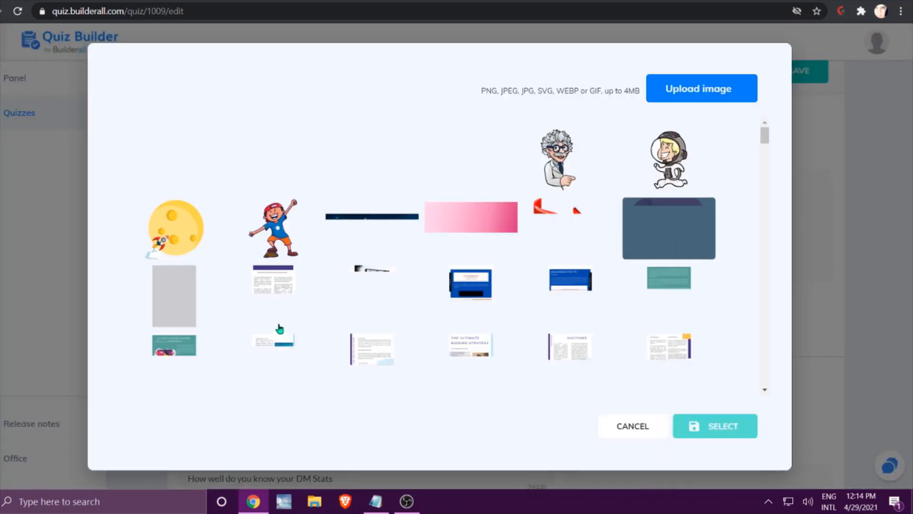
pyautogui.click(471, 160)
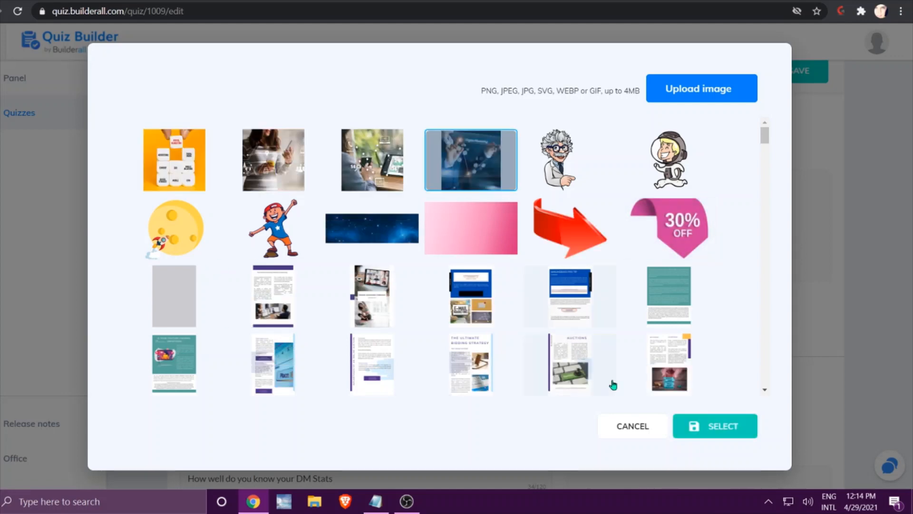
pyautogui.click(715, 426)
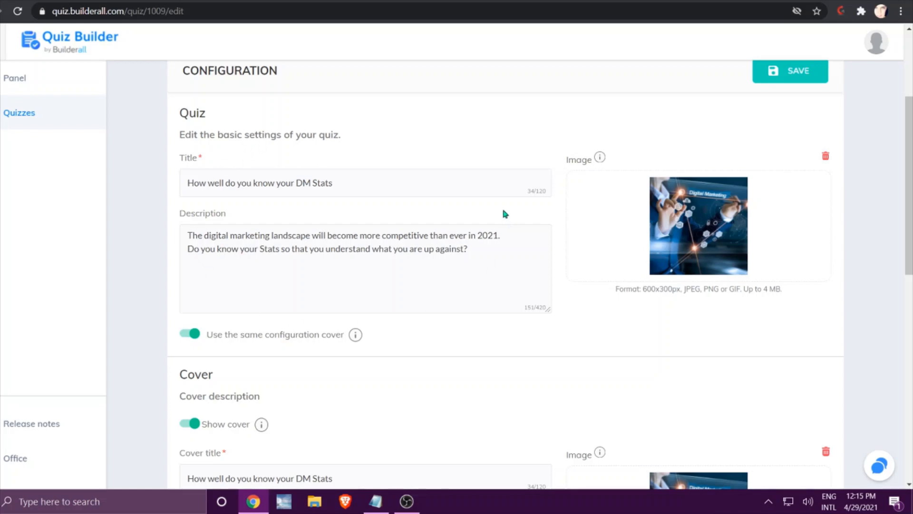
# Turn off Use the same configuration cover to view the separate cover fields, and turn it back on.
pyautogui.scroll(-2, 504, 208)
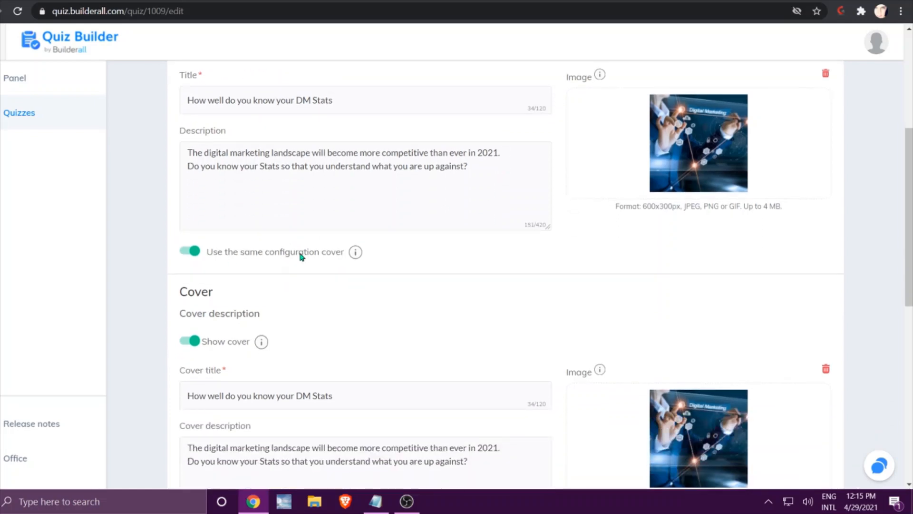
pyautogui.click(193, 254)
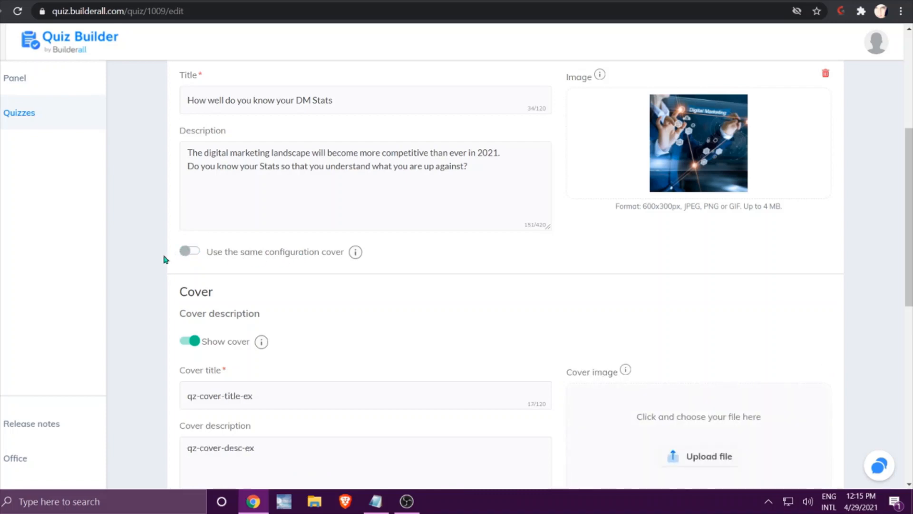
pyautogui.scroll(-1, 167, 263)
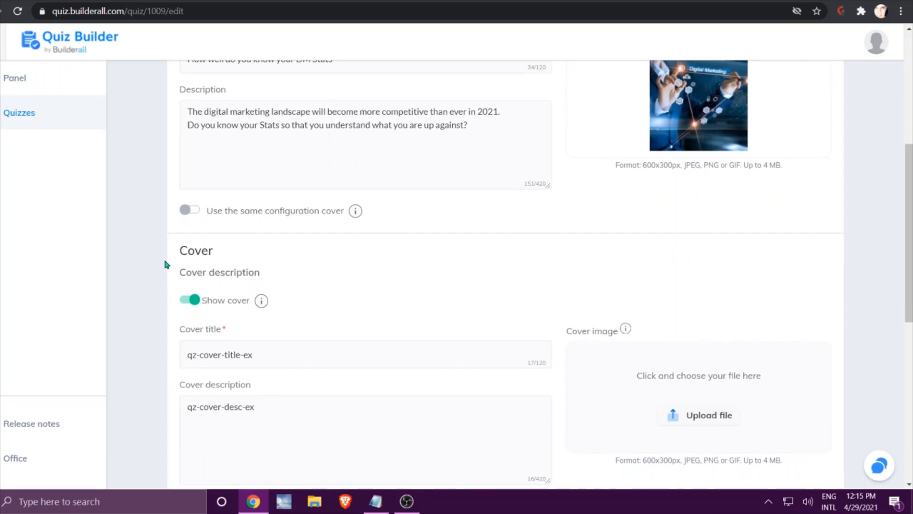
pyautogui.scroll(-1, 167, 263)
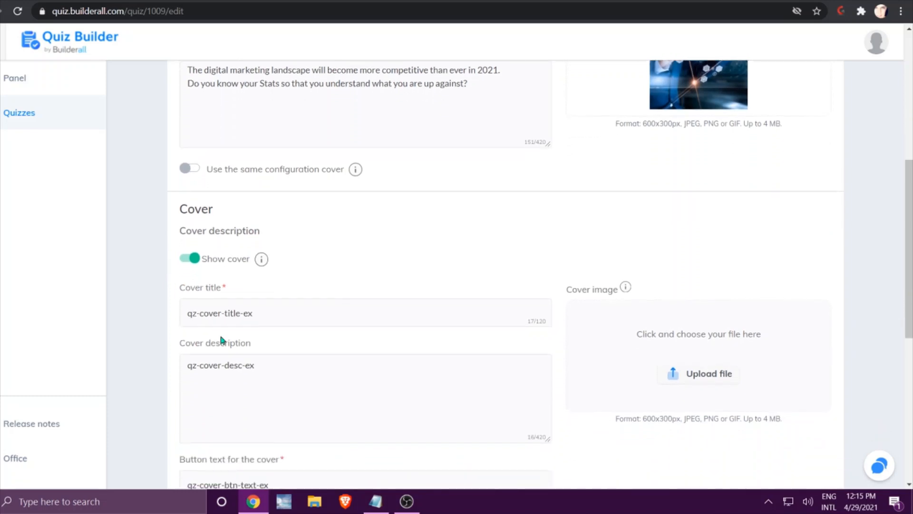
pyautogui.click(189, 169)
# Replace the button text for the cover with "Let's Do This!".
pyautogui.scroll(-2, 531, 206)
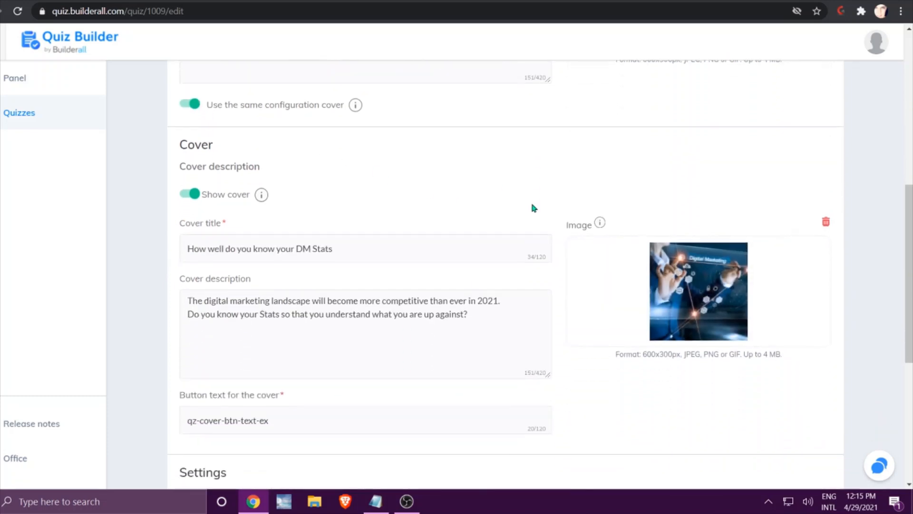
pyautogui.scroll(-3, 531, 204)
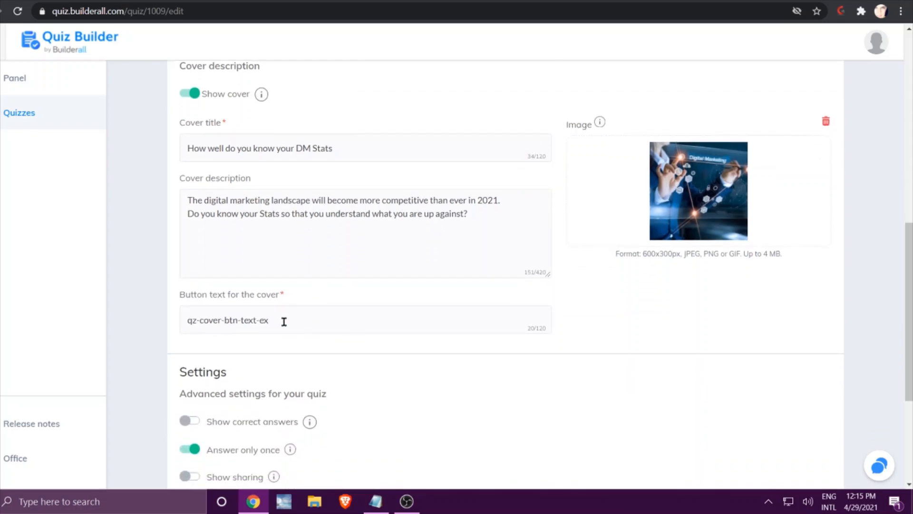
pyautogui.moveTo(284, 322); pyautogui.dragTo(160, 331)
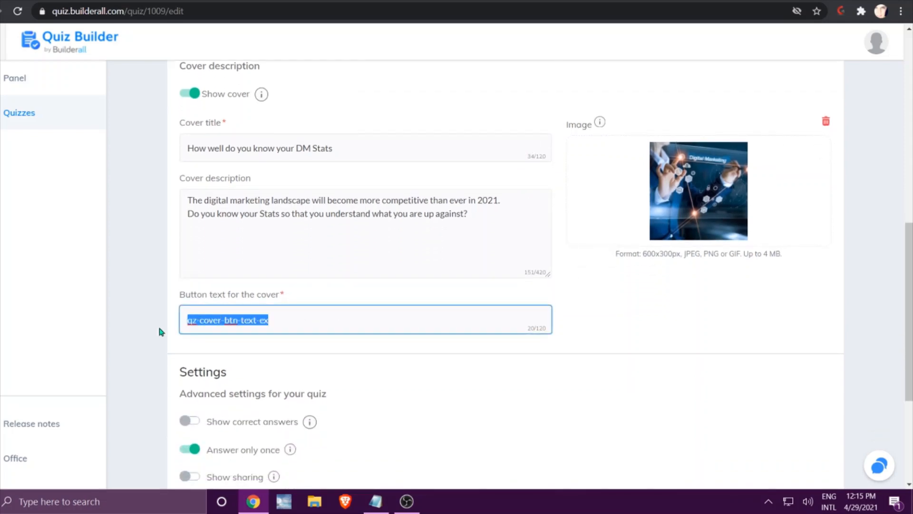
pyautogui.write('Let')
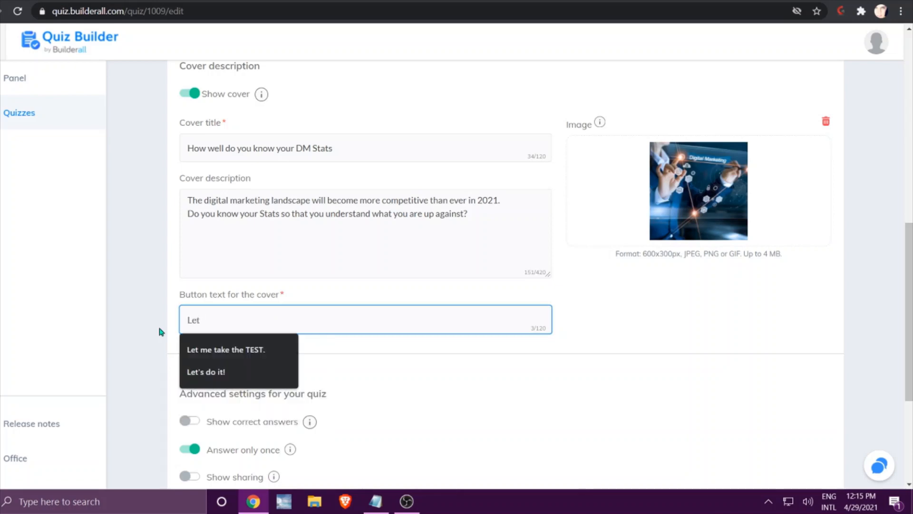
pyautogui.write("'s Do This")
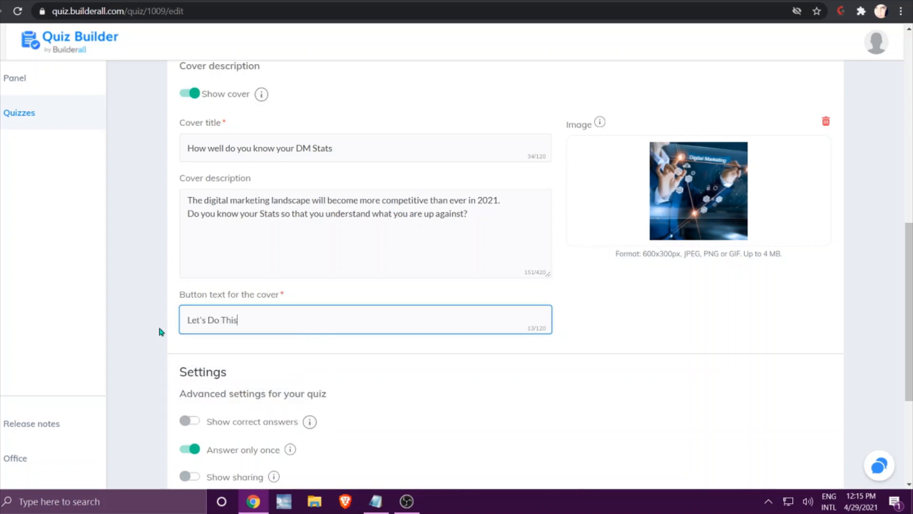
pyautogui.write('!')
# Turn on Show correct answers and Show sharing, with sharing enabled for Facebook, Twitter, LinkedIn and WhatsApp.
pyautogui.scroll(-4, 640, 331)
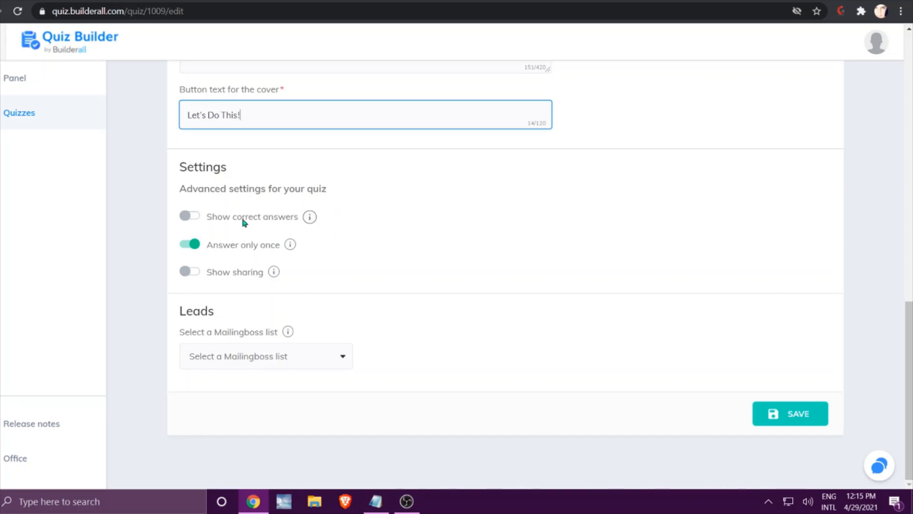
pyautogui.click(187, 217)
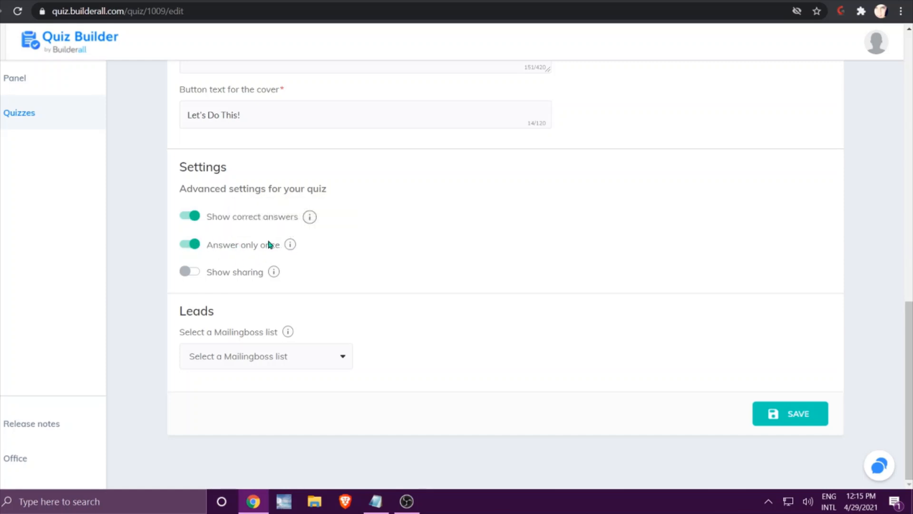
pyautogui.click(186, 274)
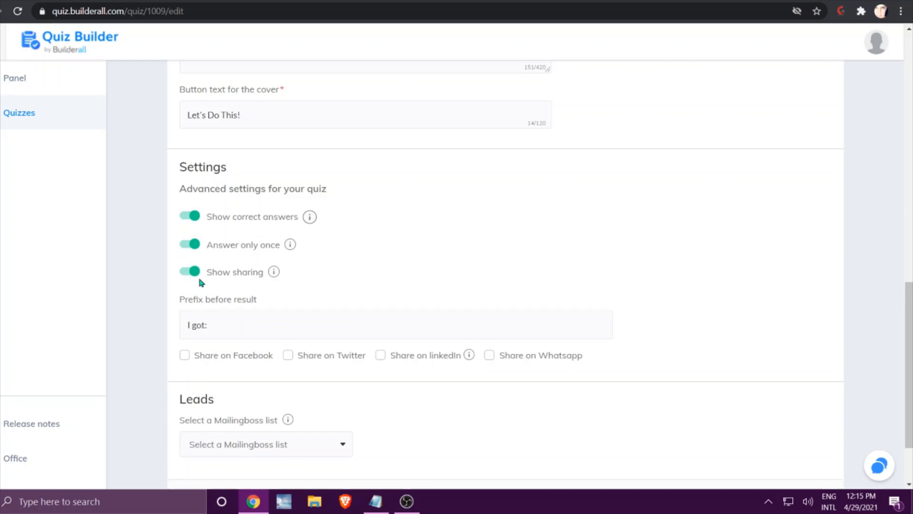
pyautogui.click(184, 355)
pyautogui.click(287, 356)
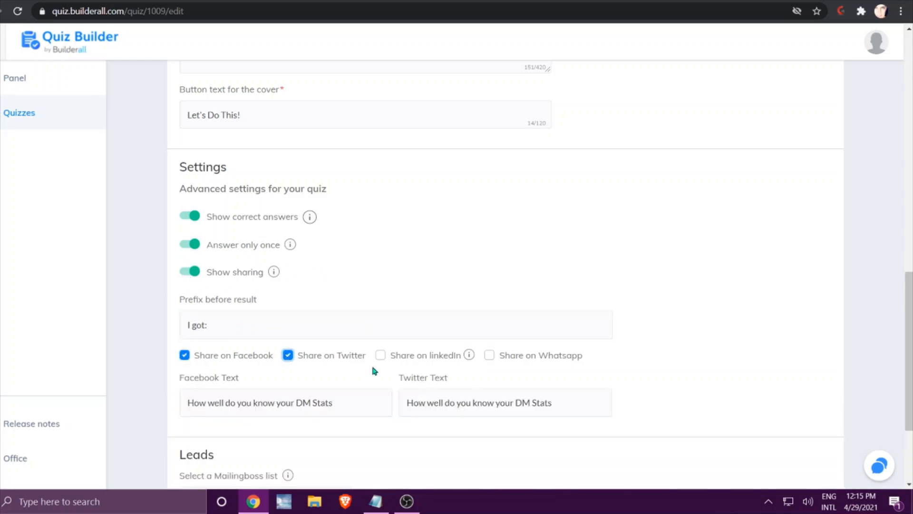
pyautogui.click(380, 355)
pyautogui.click(490, 355)
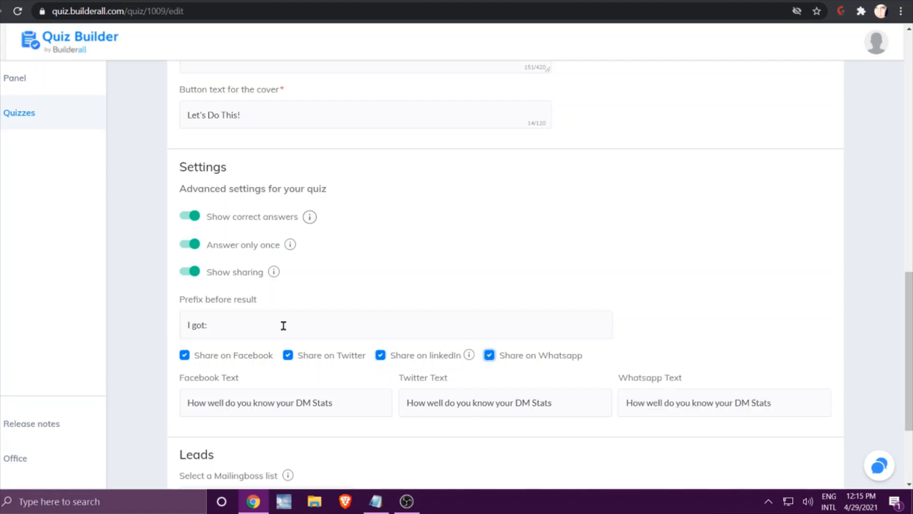
# Select the first "Email Test" Mailingboss list for collecting leads.
pyautogui.scroll(-2, 285, 336)
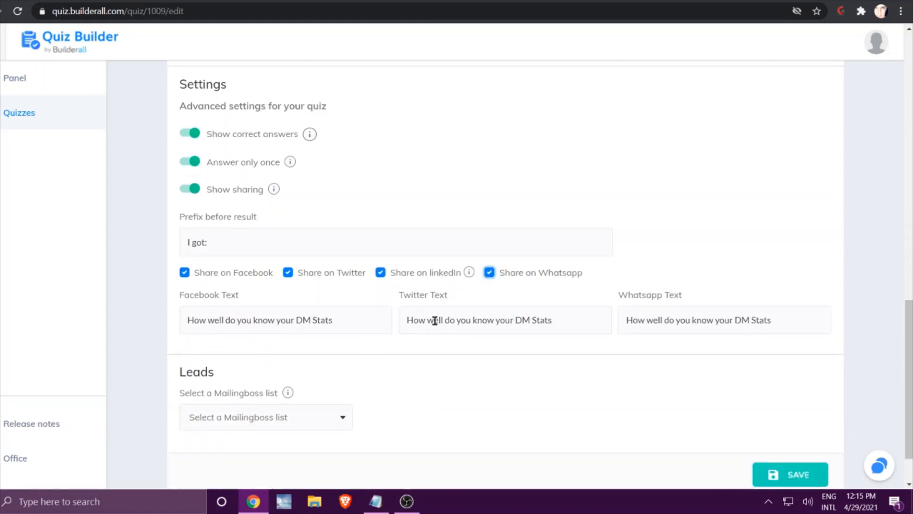
pyautogui.scroll(-1, 433, 321)
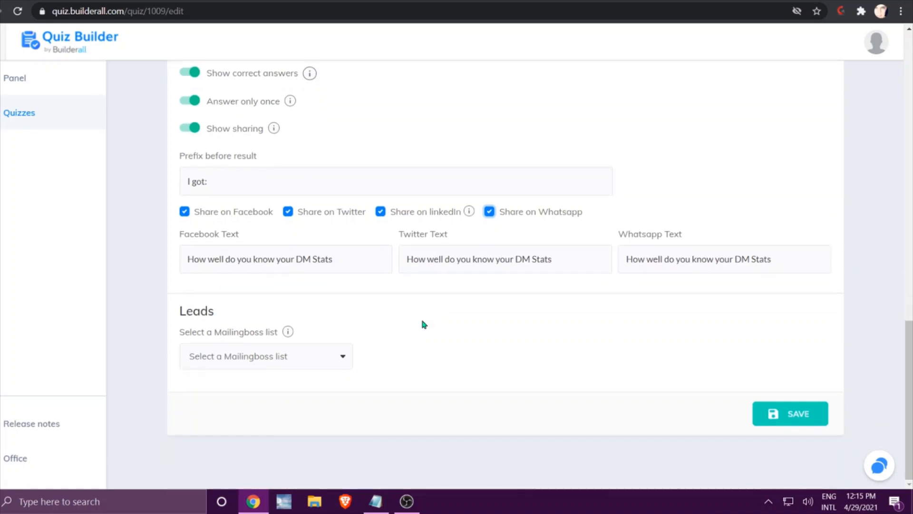
pyautogui.click(342, 358)
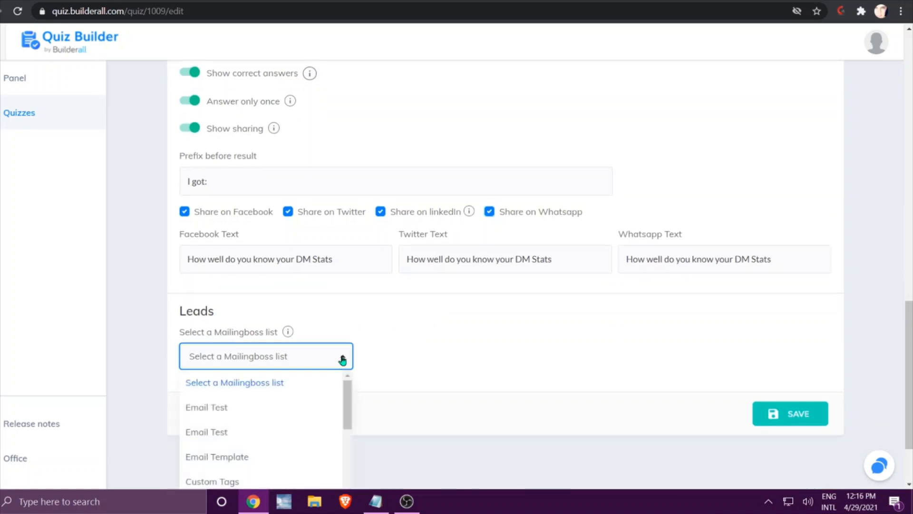
pyautogui.click(238, 407)
# Enter "Thank You For Taking Part" as the Mailingboss title in the Leads section.
pyautogui.scroll(-3, 478, 350)
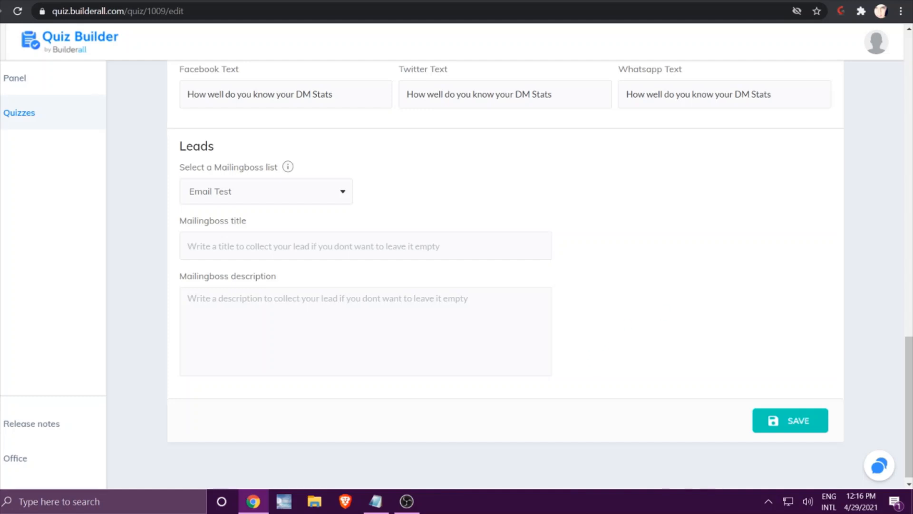
pyautogui.hotkey('alt', 'Tab')
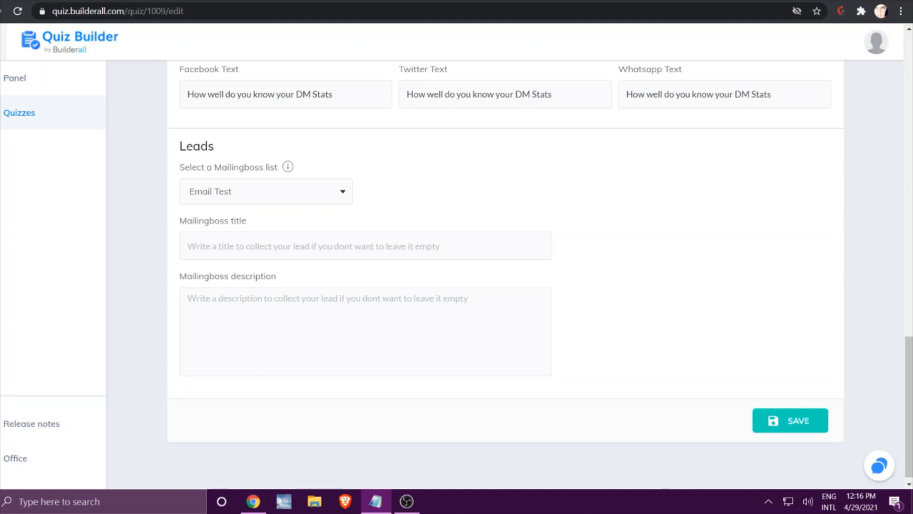
pyautogui.click(265, 244)
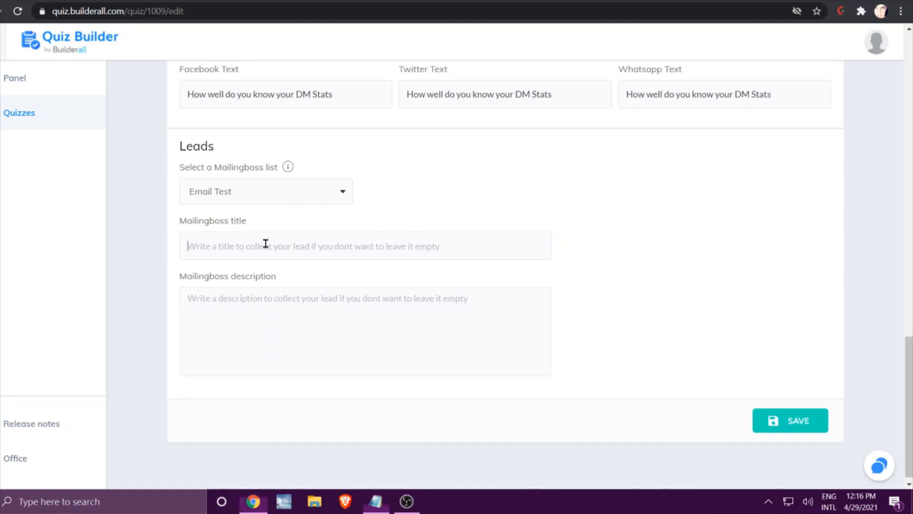
pyautogui.rightClick(265, 244)
pyautogui.click(298, 342)
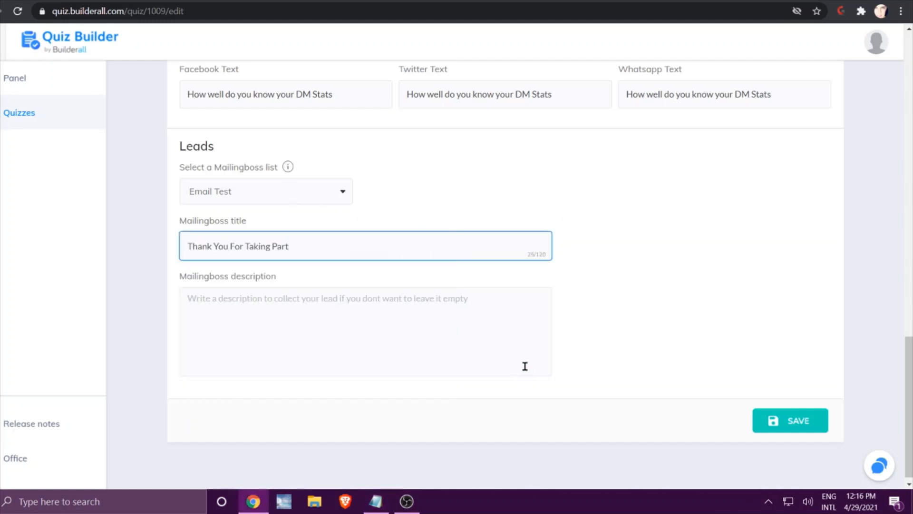
# Fill the Mailingboss description with the prepared text offering freebies for an email address, remove its stray line break, and save the configuration.
pyautogui.hotkey('alt', 'Tab')
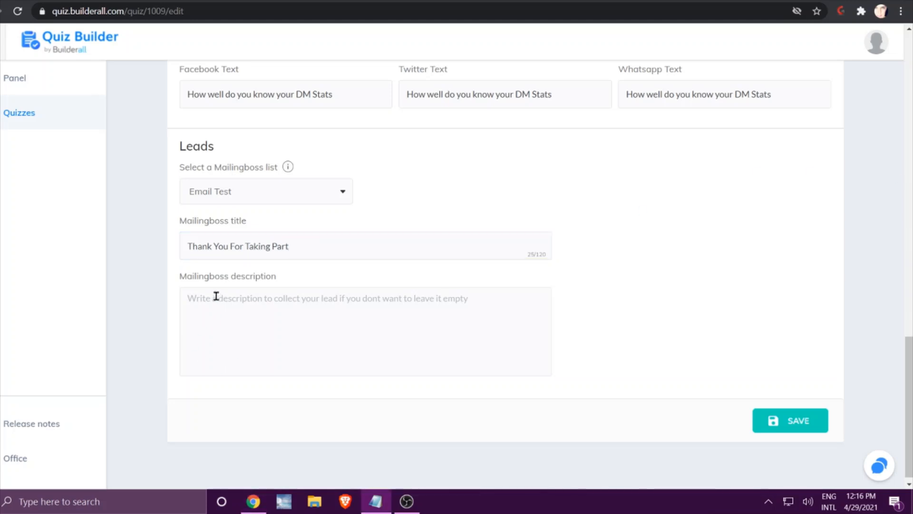
pyautogui.click(192, 299)
pyautogui.rightClick(192, 299)
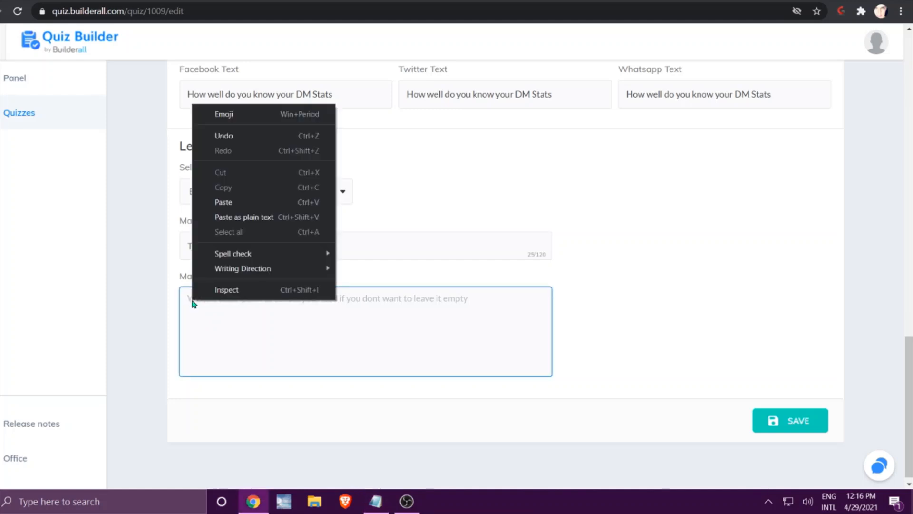
pyautogui.click(224, 204)
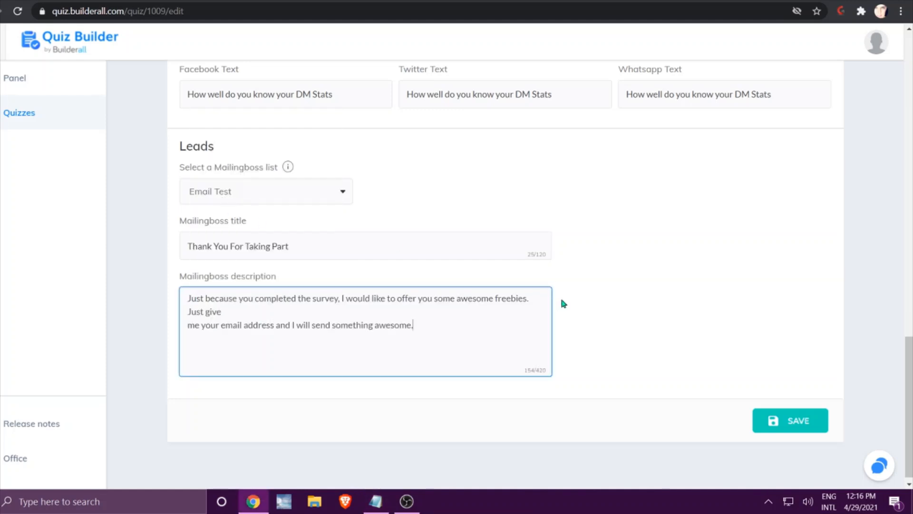
pyautogui.click(255, 310)
pyautogui.press('Delete')
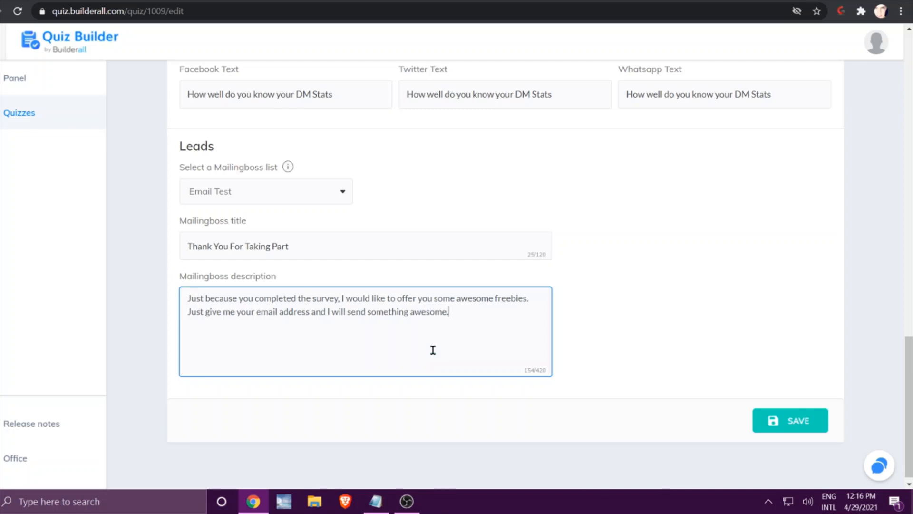
pyautogui.click(800, 421)
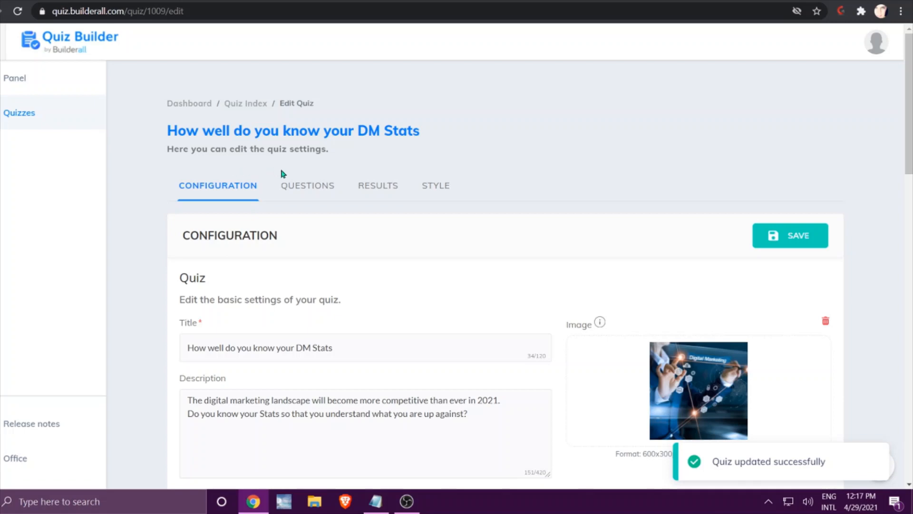
# Add a first quiz question labelled "Global Digital Ad Spend will reach {value} by 2022.".
pyautogui.click(299, 186)
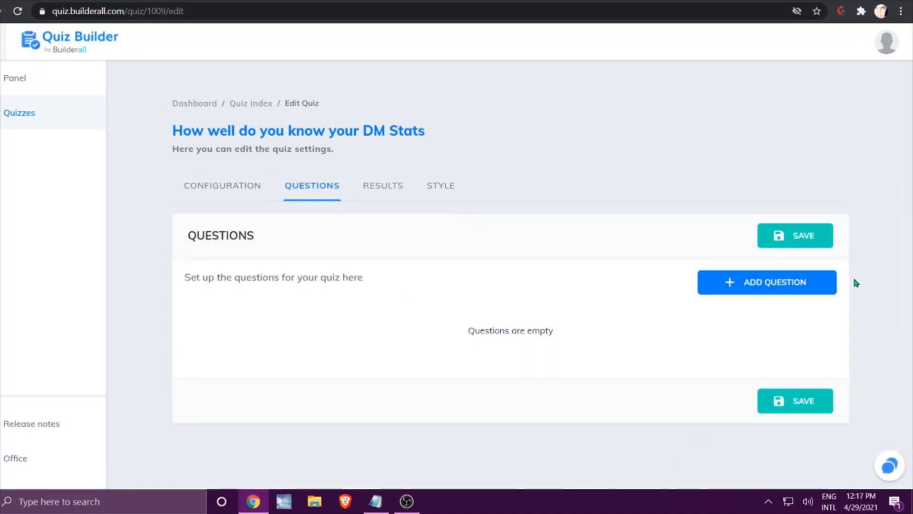
pyautogui.click(746, 284)
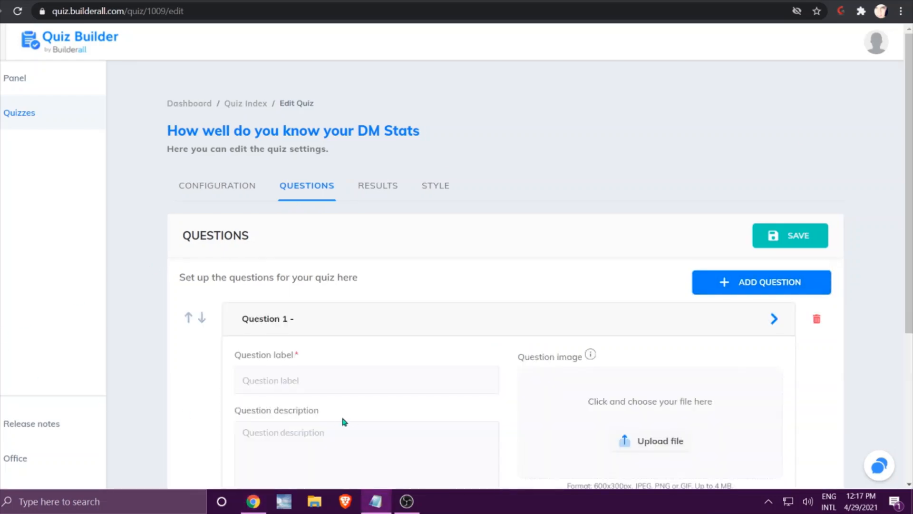
pyautogui.scroll(-3, 343, 419)
pyautogui.click(283, 215)
pyautogui.rightClick(283, 216)
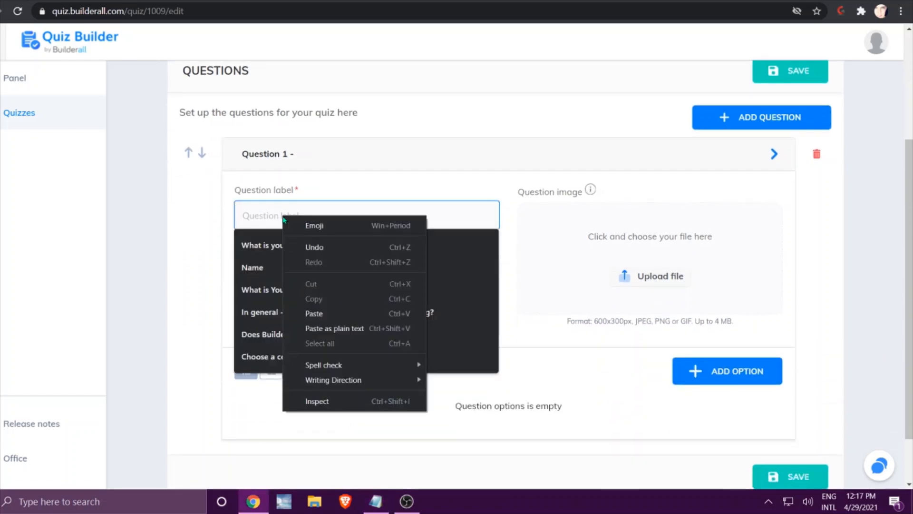
pyautogui.click(324, 310)
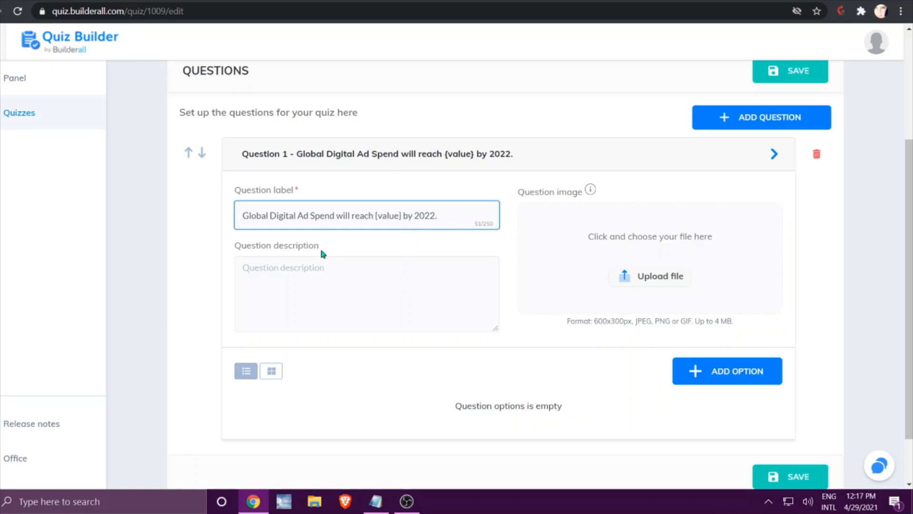
# Enter "That includes all Social Media efforts too." as the description of Question 1.
pyautogui.hotkey('alt', 'Tab')
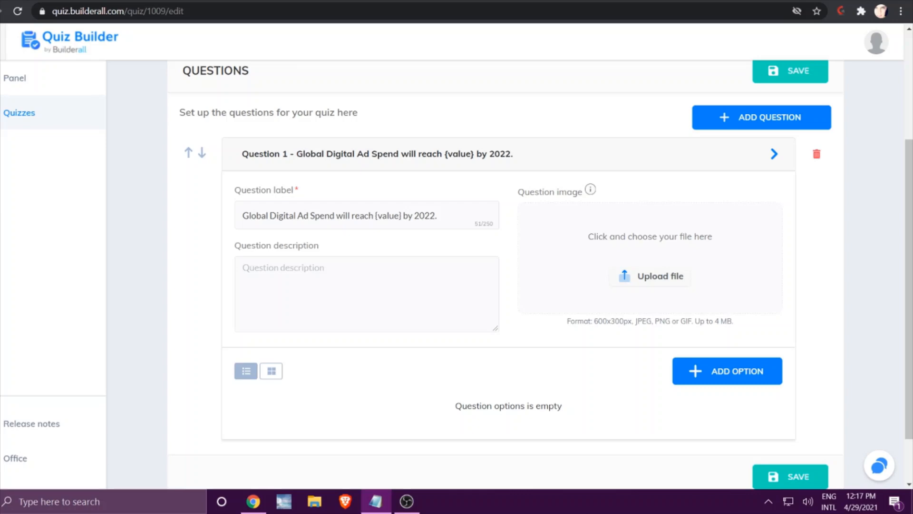
pyautogui.click(247, 271)
pyautogui.rightClick(250, 273)
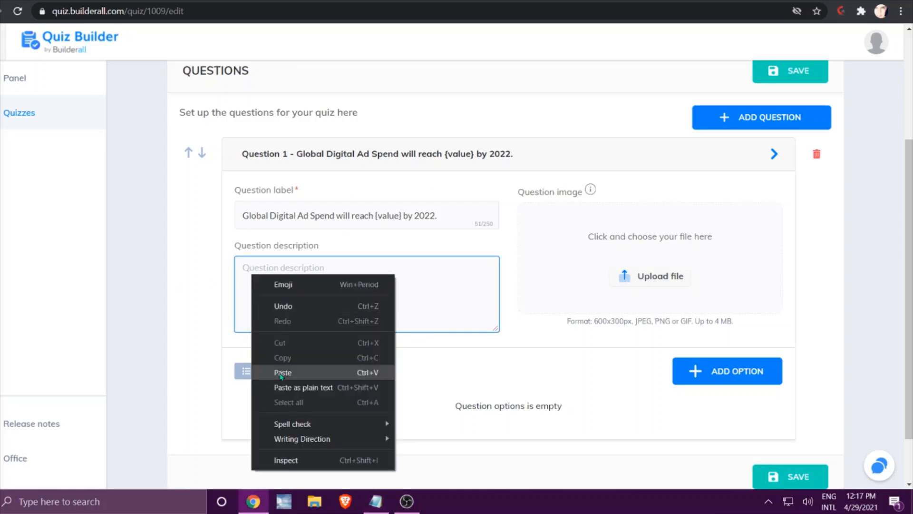
pyautogui.click(283, 372)
# Insert the word "Will" at the start of the Question 1 label.
pyautogui.click(241, 212)
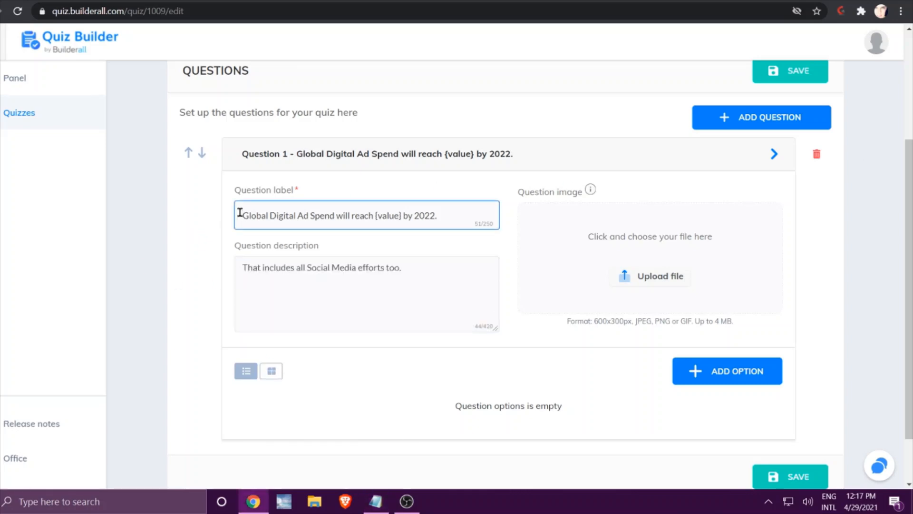
pyautogui.write('Will')
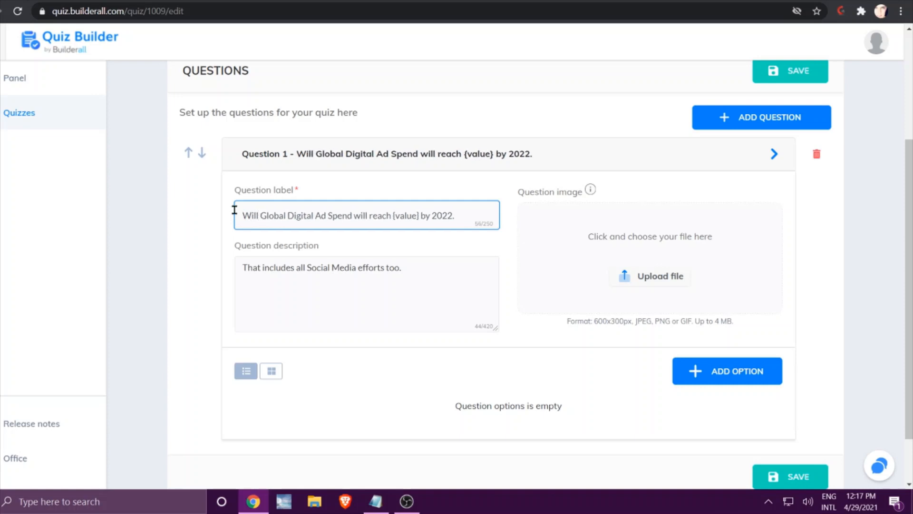
pyautogui.click(385, 306)
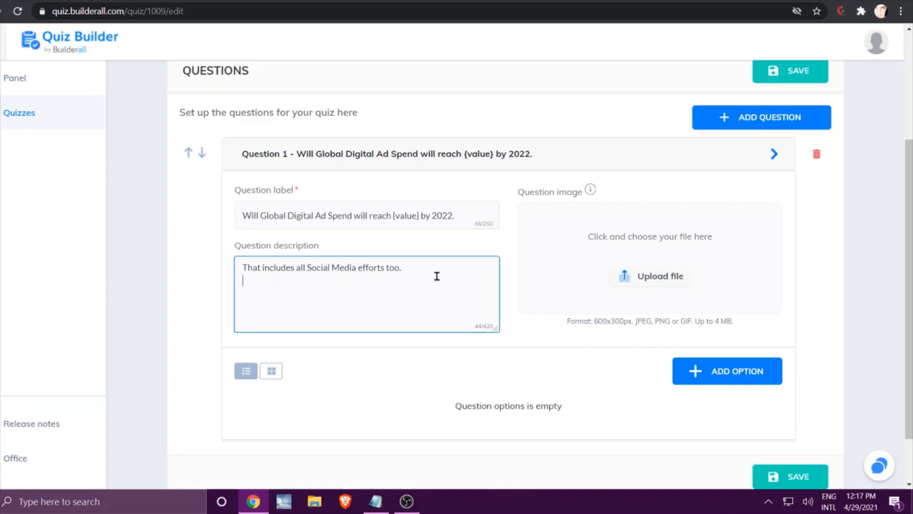
# Set the SEO picture of a person holding a phone from the image library as the Question 1 image, and save the quiz.
pyautogui.click(664, 281)
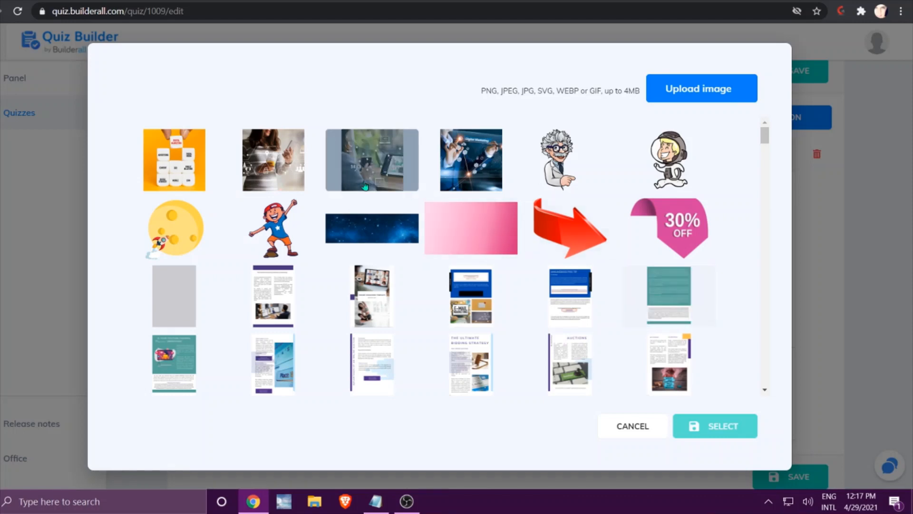
pyautogui.click(365, 186)
pyautogui.click(716, 426)
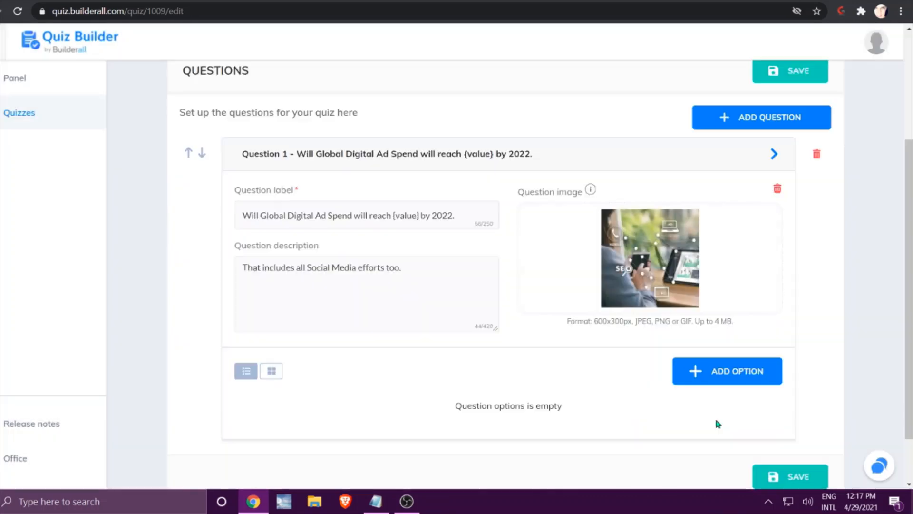
pyautogui.scroll(-2, 489, 371)
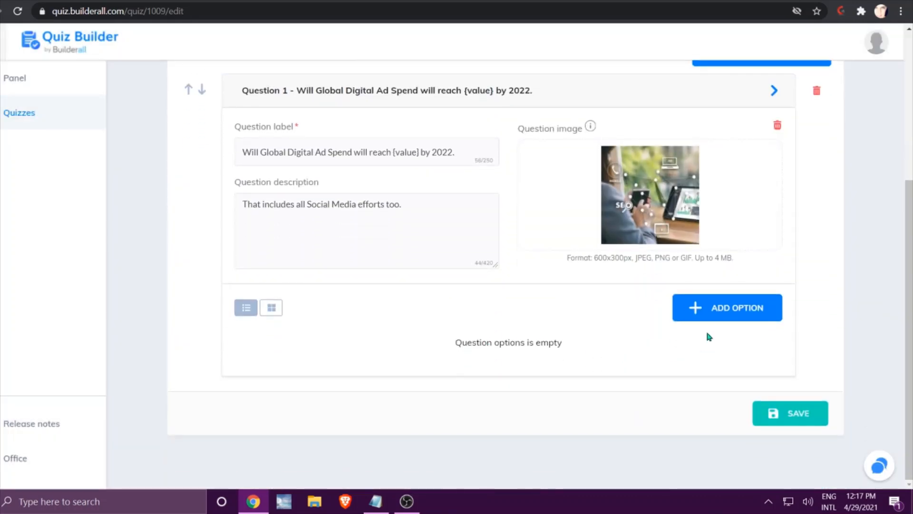
pyautogui.click(782, 413)
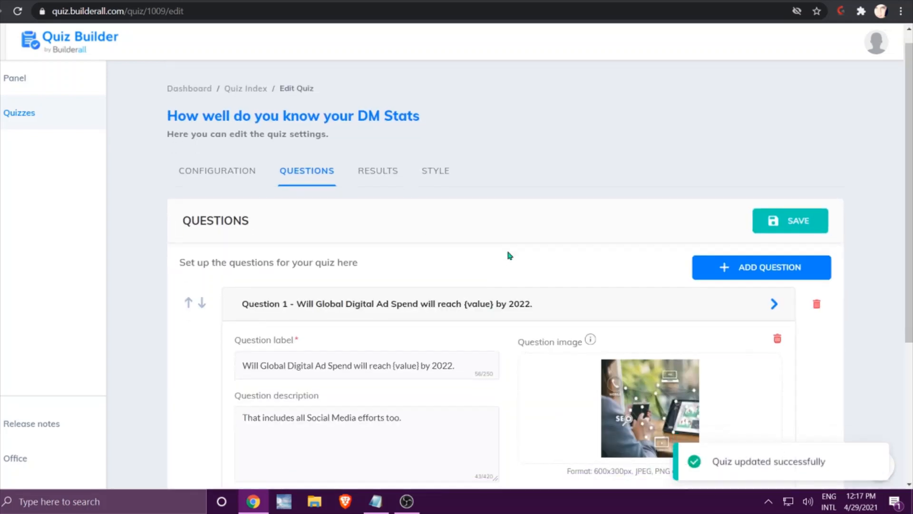
# Add an answer option to Question 1 labelled "$389 Billion".
pyautogui.scroll(-5, 507, 248)
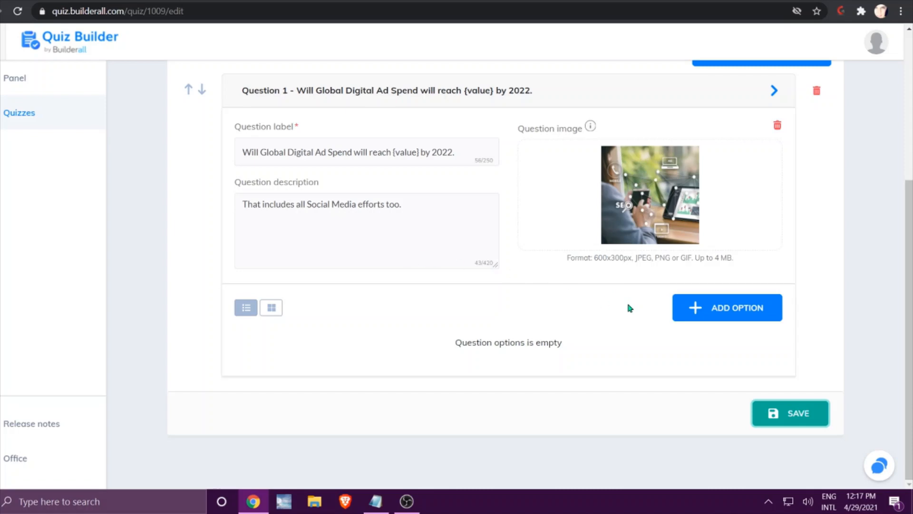
pyautogui.scroll(1, 620, 314)
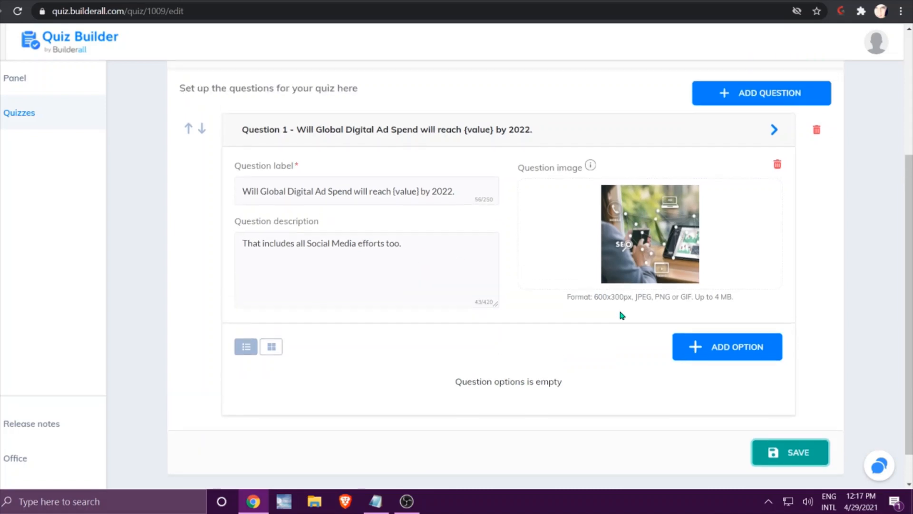
pyautogui.click(720, 356)
pyautogui.scroll(-3, 721, 357)
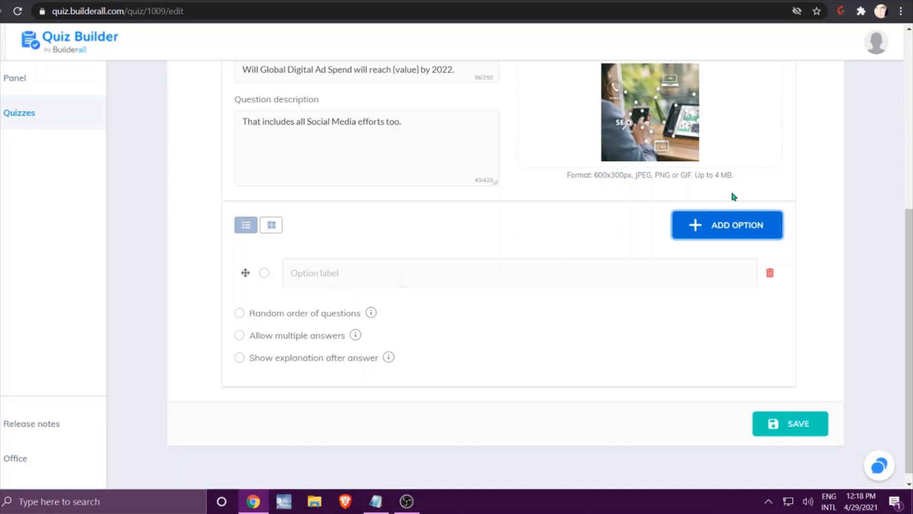
pyautogui.hotkey('alt', 'Tab')
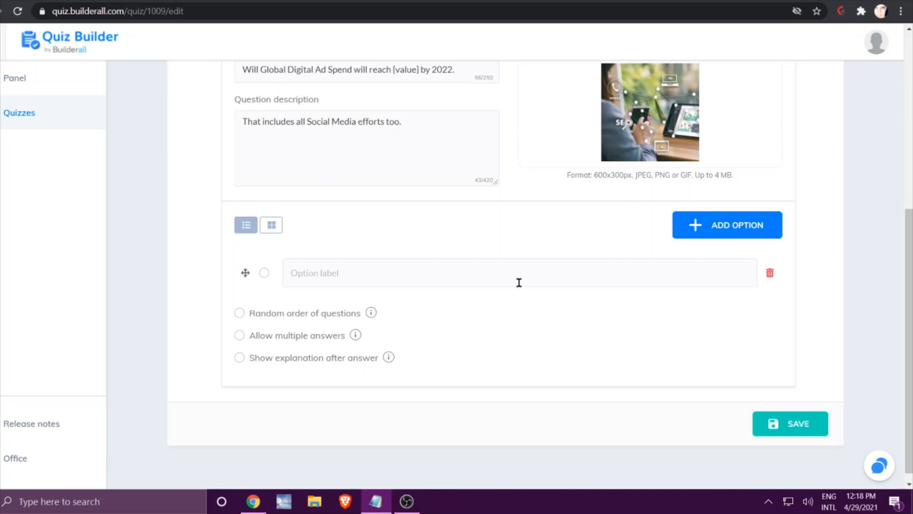
pyautogui.click(395, 269)
pyautogui.write('#')
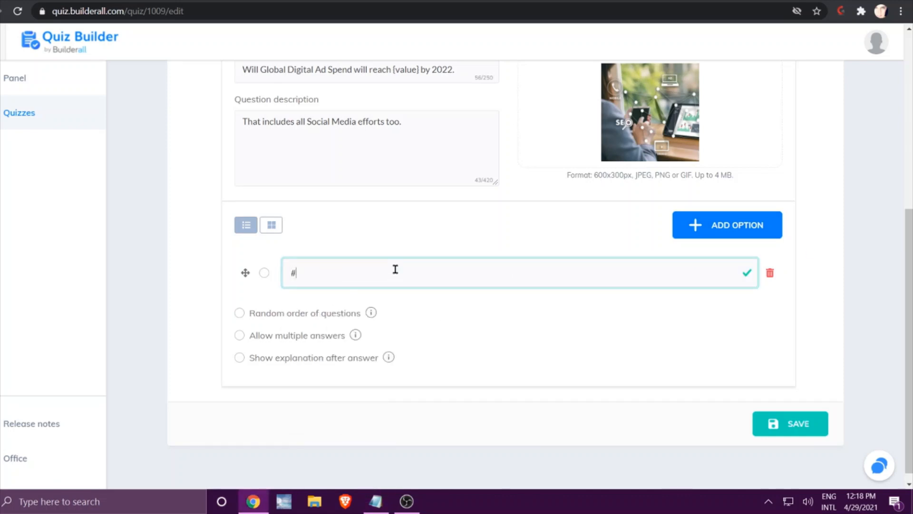
pyautogui.write('389 Billioin')
pyautogui.moveTo(296, 272); pyautogui.dragTo(289, 272)
pyautogui.write('$')
pyautogui.click(335, 272)
pyautogui.press('BackSpace')
pyautogui.press('BackSpace')
pyautogui.write('o')
pyautogui.press('BackSpace')
pyautogui.write('on')
# Add a second answer option to Question 1 labelled "$200 Million".
pyautogui.click(709, 225)
pyautogui.click(357, 312)
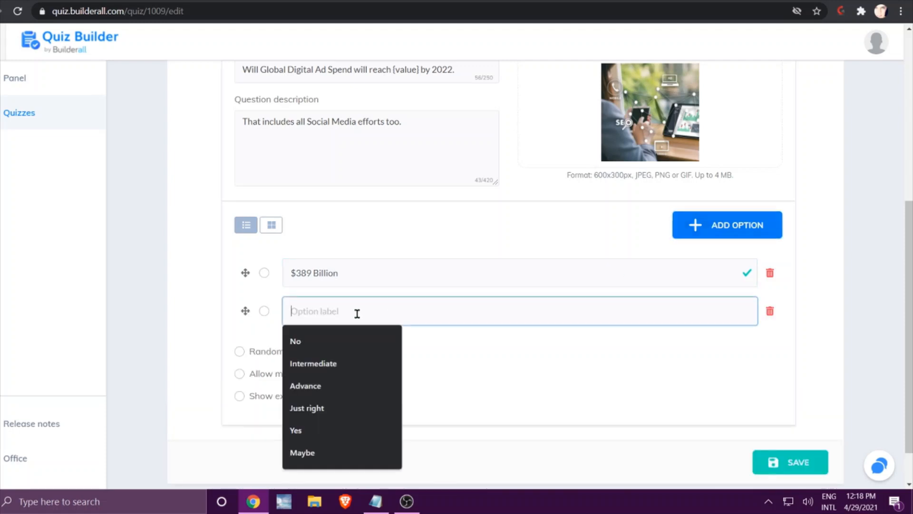
pyautogui.write('$200')
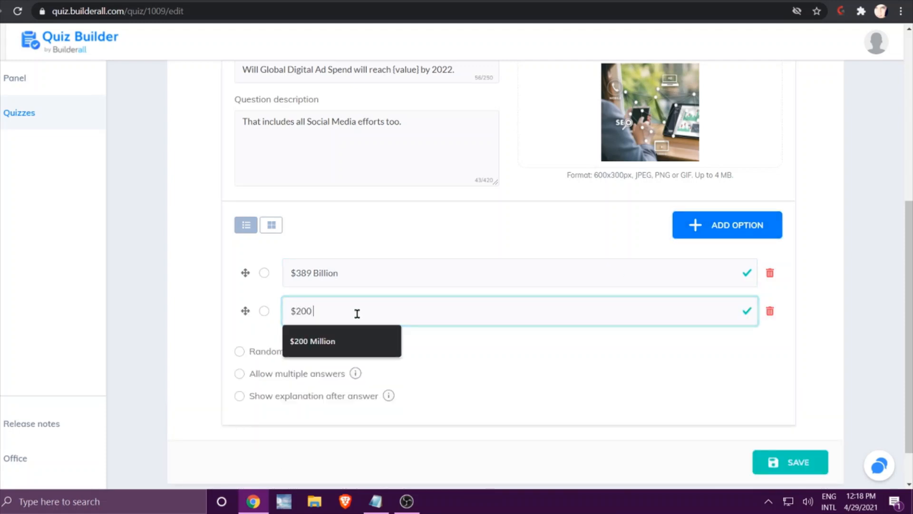
pyautogui.click(343, 340)
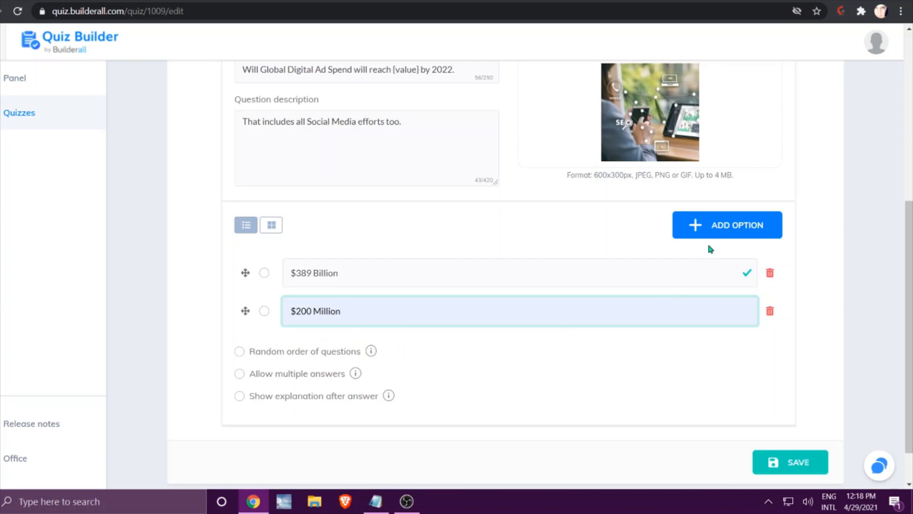
# Add a third answer option labelled "$473 Billion" and mark "$389 Billion" as the correct answer.
pyautogui.click(719, 237)
pyautogui.click(323, 350)
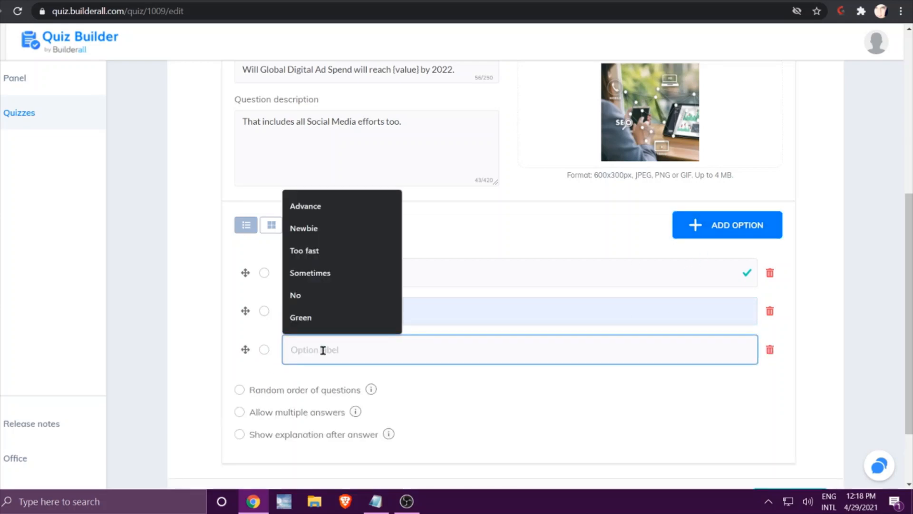
pyautogui.write('$')
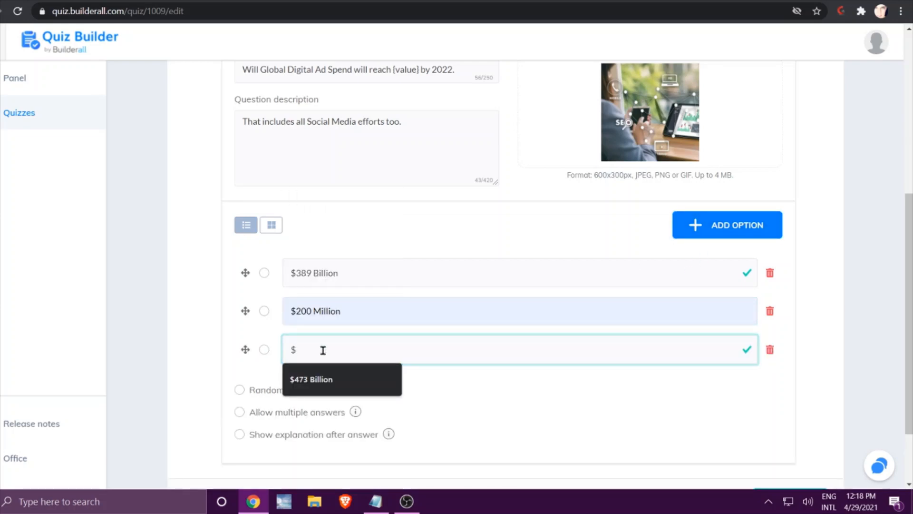
pyautogui.write('473 Billion')
pyautogui.click(325, 380)
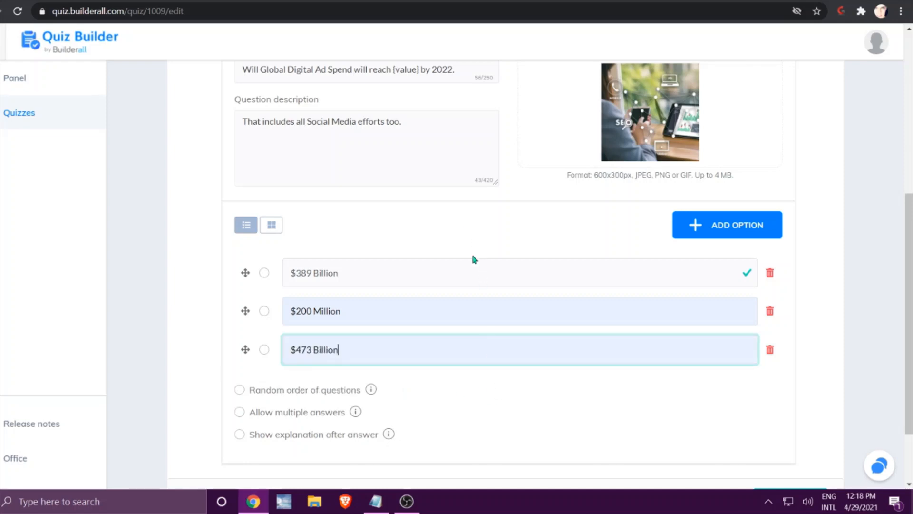
pyautogui.click(264, 274)
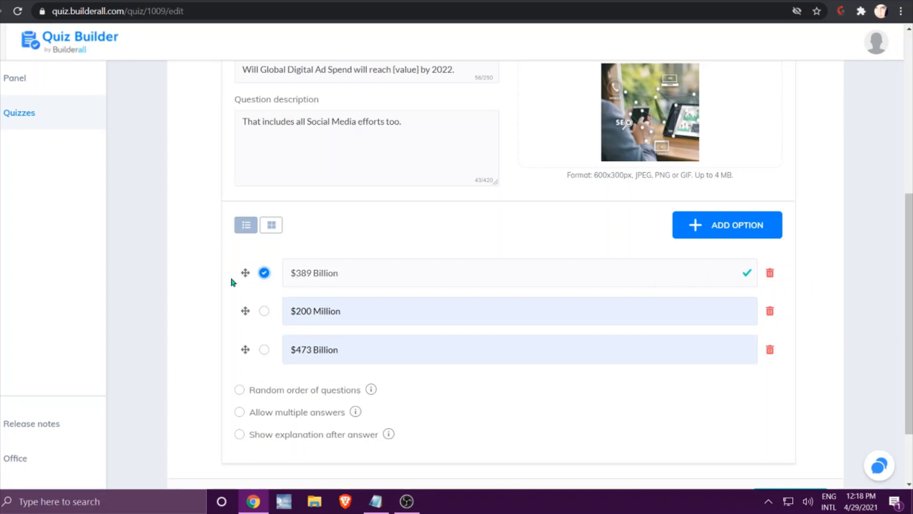
pyautogui.scroll(-2, 504, 380)
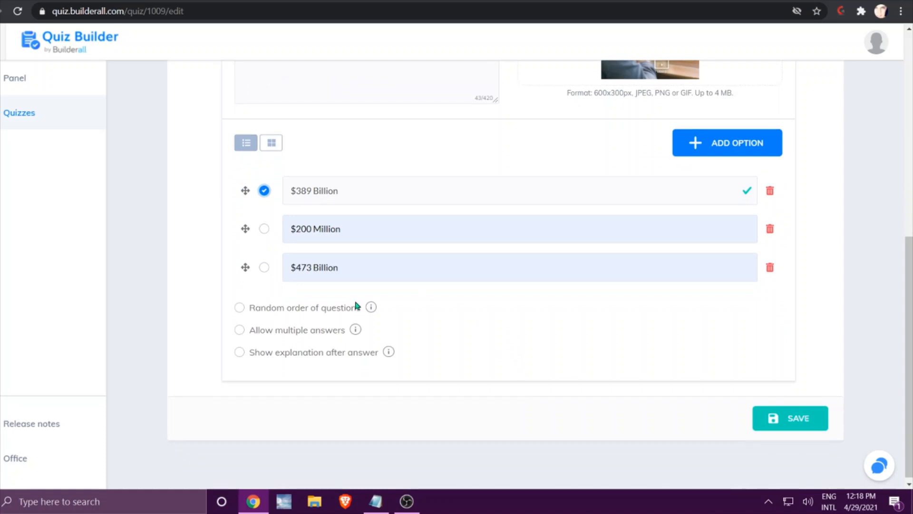
# Enable random order of questions and showing an explanation after the answer for Question 1.
pyautogui.click(239, 308)
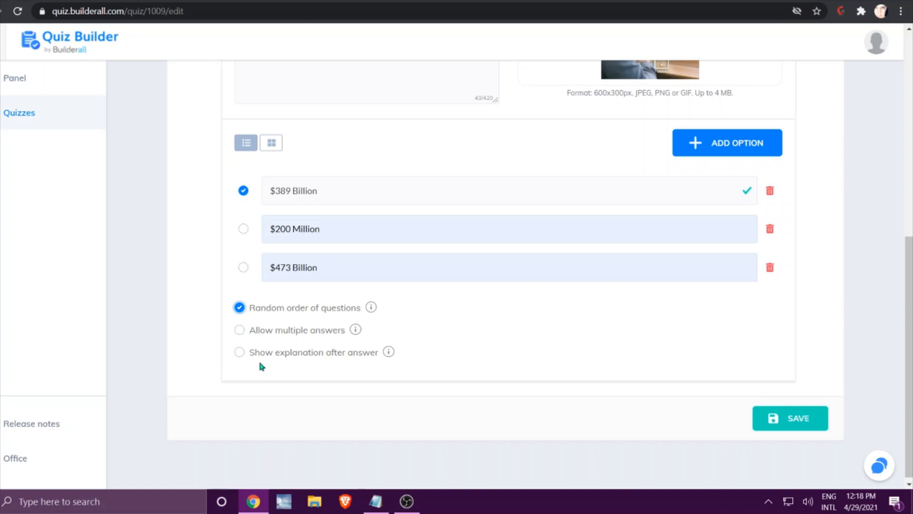
pyautogui.click(240, 353)
pyautogui.scroll(-3, 550, 330)
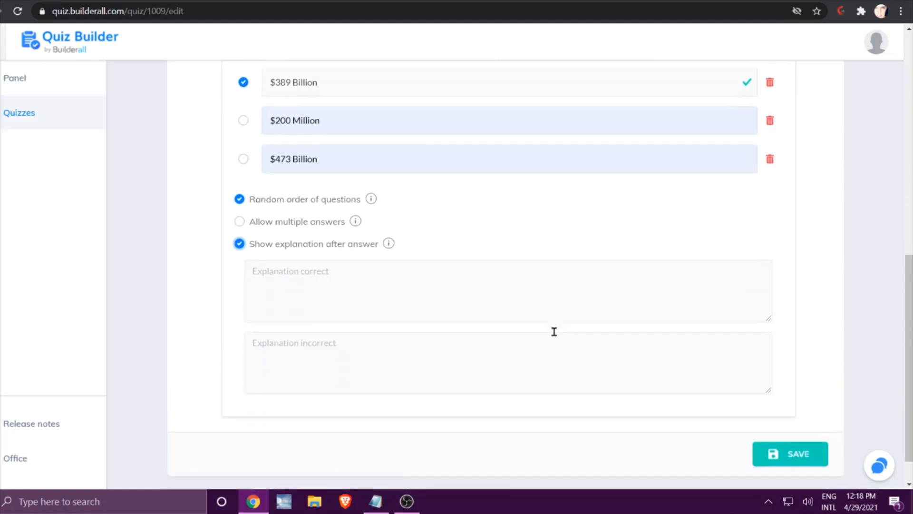
pyautogui.scroll(-1, 551, 332)
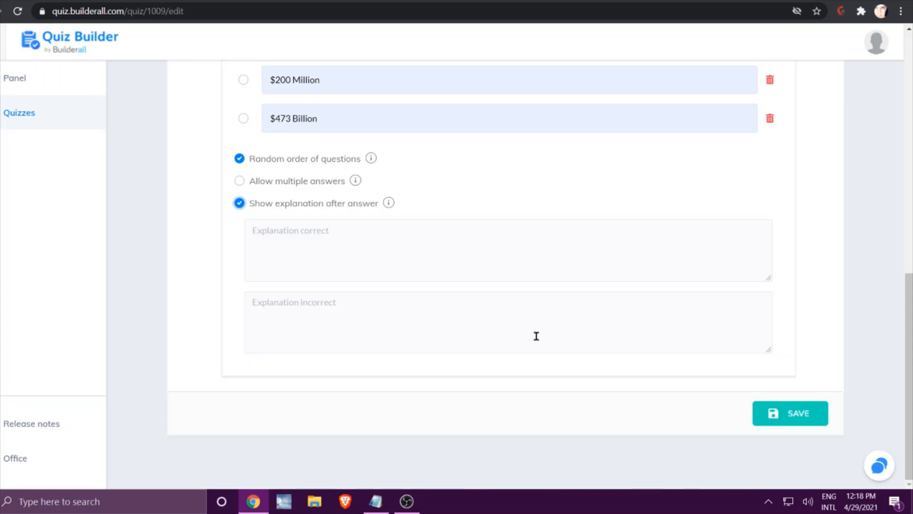
# Copy the explanation about worldwide digital ad spending growing 2.4%, with 17% expected, from the notes into Question 1's correct-answer explanation.
pyautogui.hotkey('alt', 'Tab')
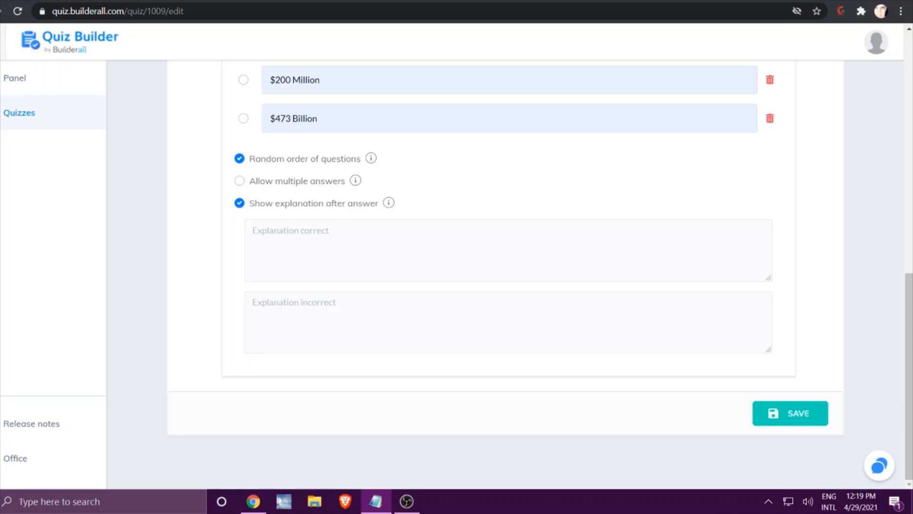
pyautogui.click(380, 240)
pyautogui.rightClick(379, 241)
pyautogui.click(414, 346)
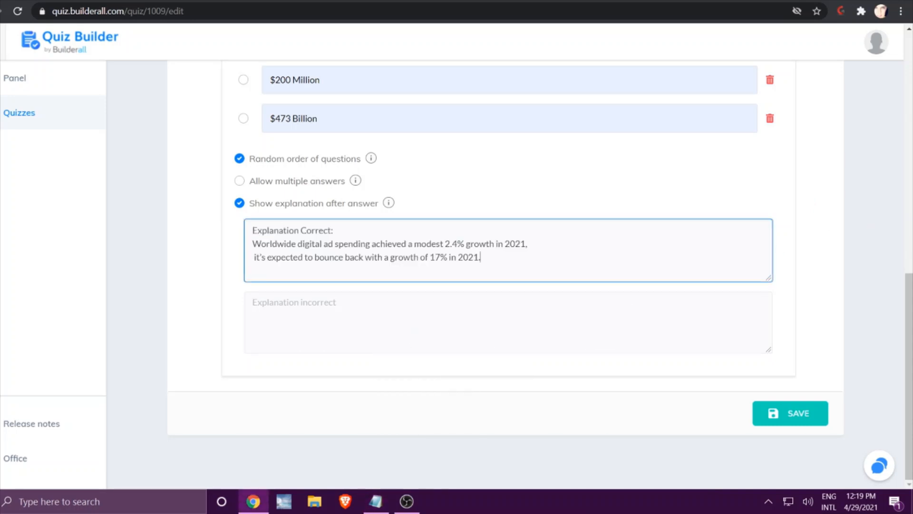
# Copy the "Sorry, it is $389 Billion" explanation from the notes into Question 1's incorrect-answer explanation, and save the quiz.
pyautogui.hotkey('alt', 'Tab')
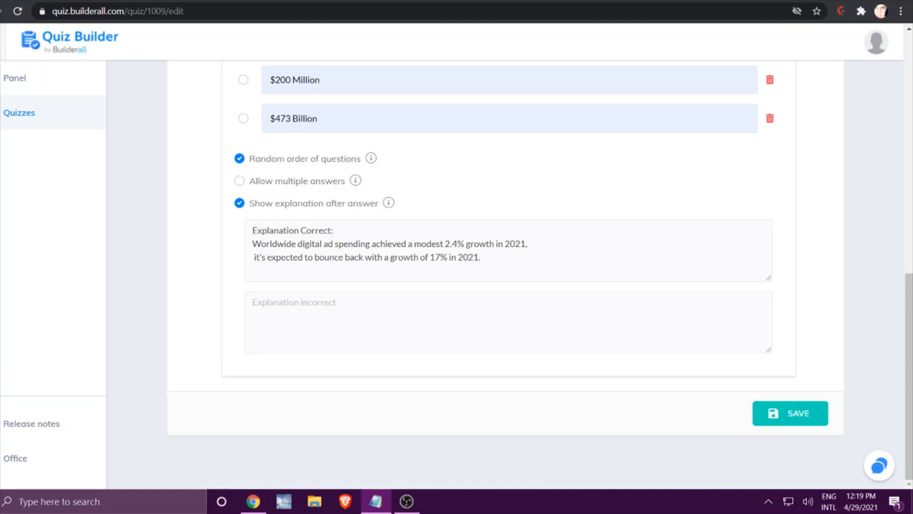
pyautogui.click(267, 305)
pyautogui.rightClick(270, 306)
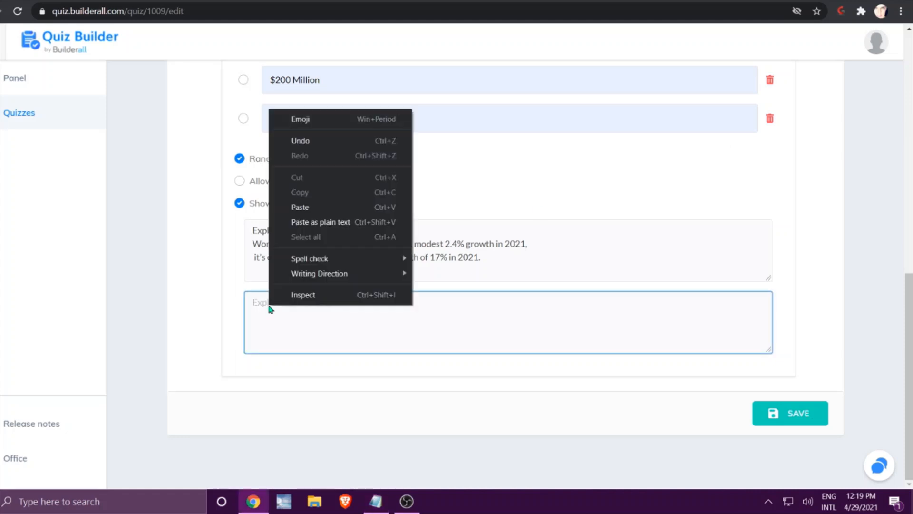
pyautogui.click(317, 210)
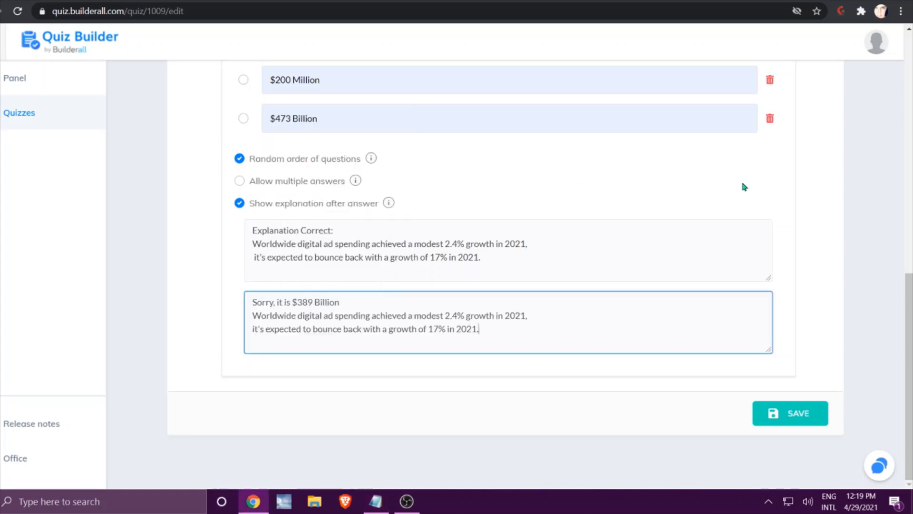
pyautogui.click(807, 413)
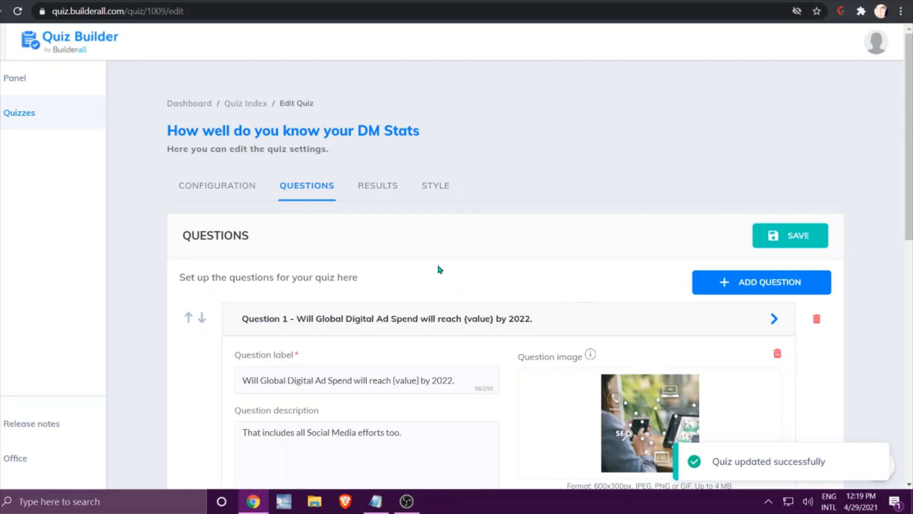
# Add a second question labelled "What is the average cost per action for Paid search and Display Ads", copied from the notes.
pyautogui.scroll(-2, 448, 281)
pyautogui.click(808, 201)
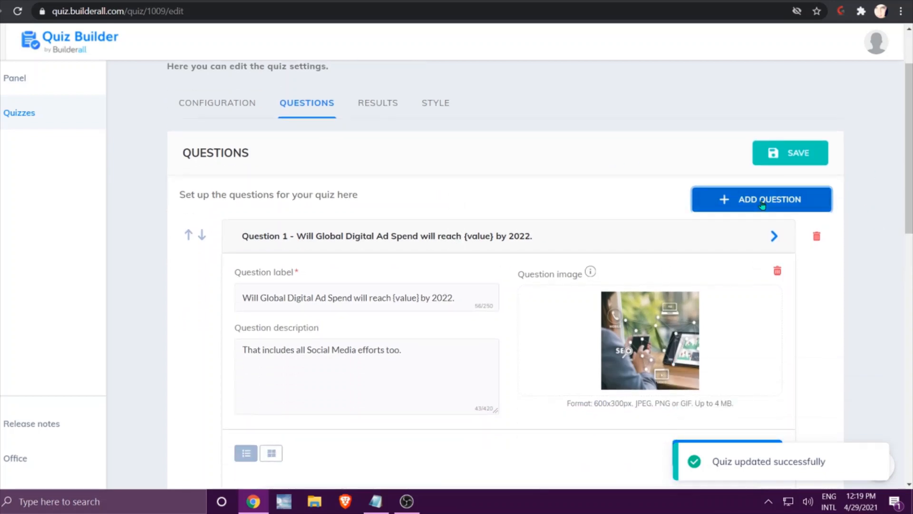
pyautogui.scroll(-3, 517, 261)
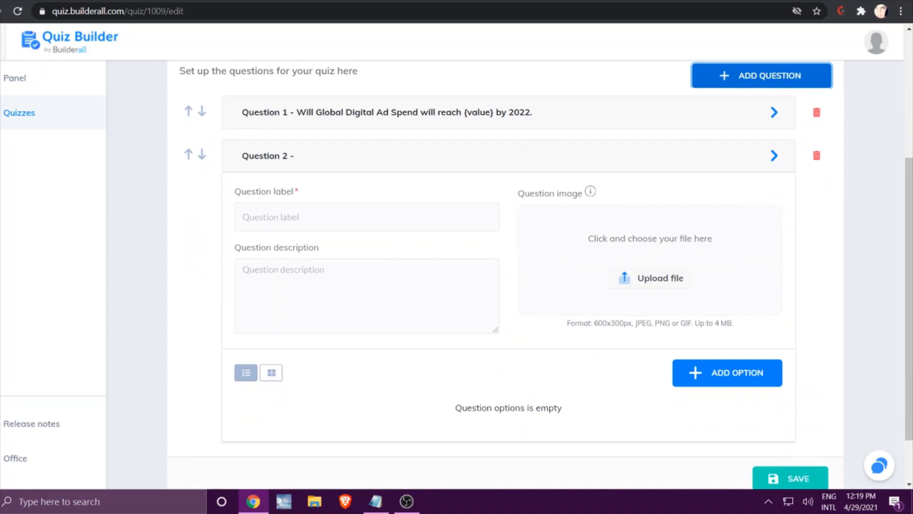
pyautogui.hotkey('alt', 'Tab')
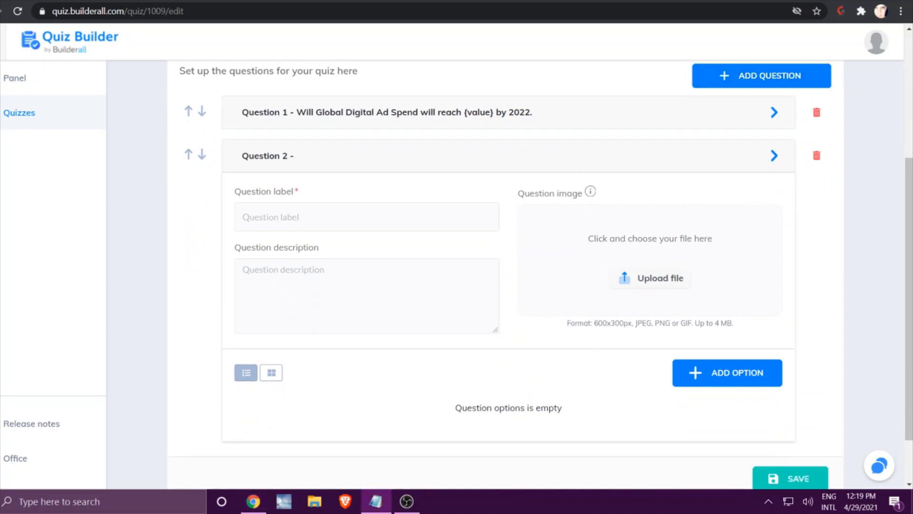
pyautogui.click(298, 209)
pyautogui.rightClick(300, 213)
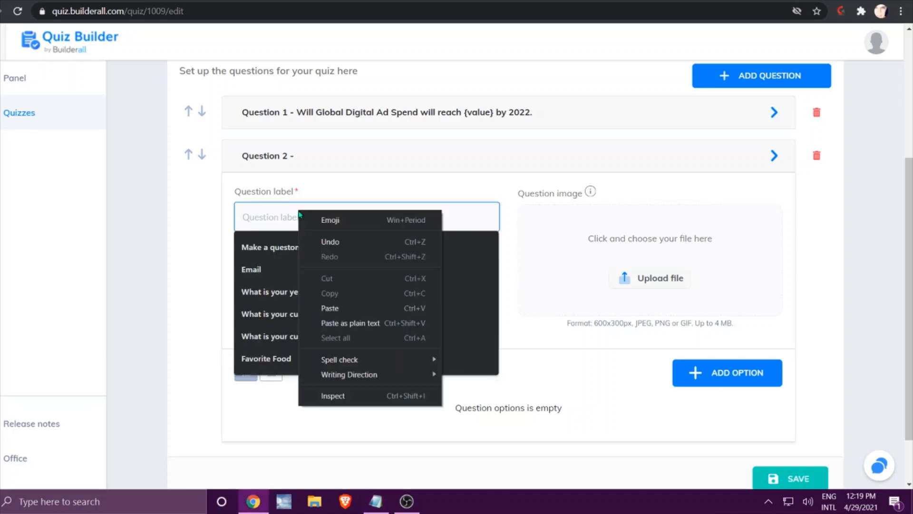
pyautogui.click(330, 307)
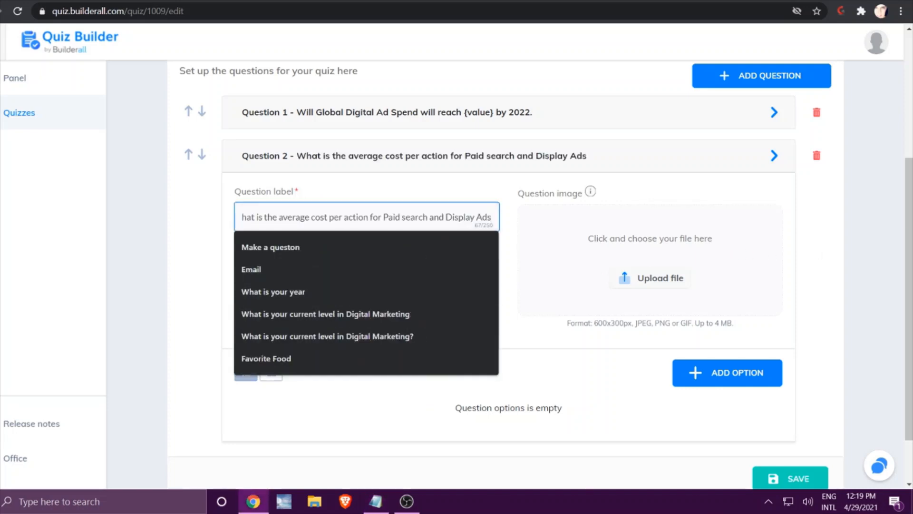
# Set the Question 2 description to "That includes all Social Media efforts too.".
pyautogui.hotkey('alt', 'Tab')
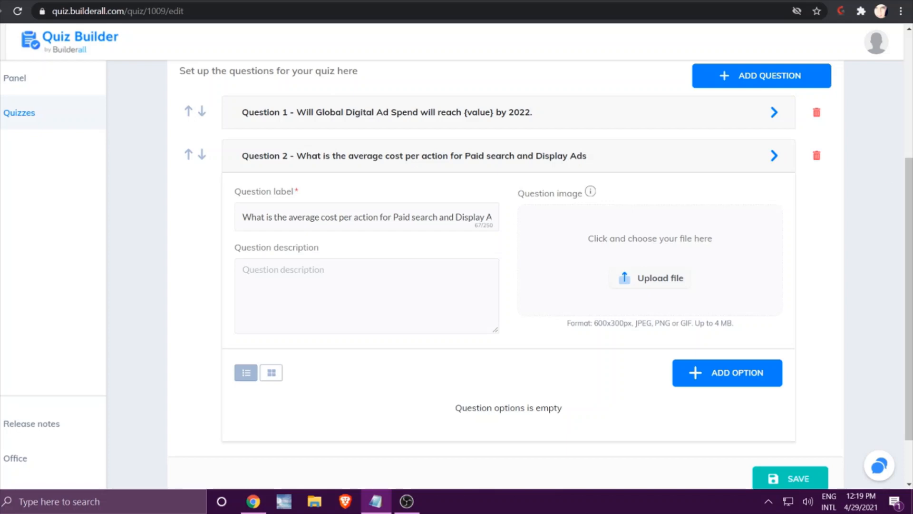
pyautogui.click(247, 267)
pyautogui.rightClick(247, 269)
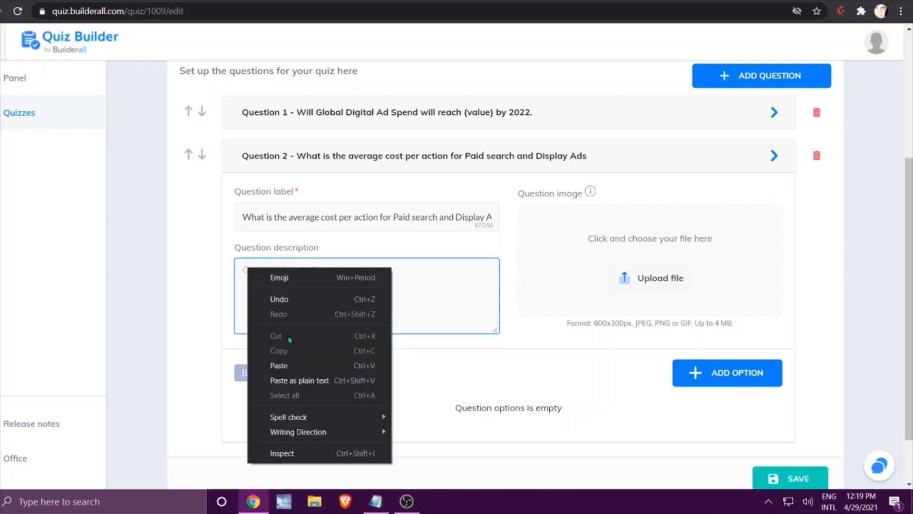
pyautogui.click(292, 364)
# Set the picture of a woman holding a phone and a drink from the image library as the Question 2 image.
pyautogui.click(656, 282)
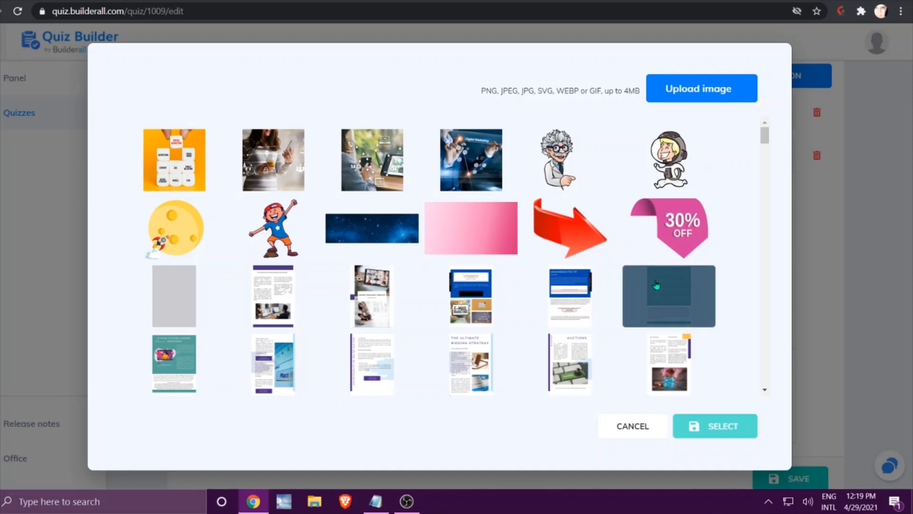
pyautogui.click(274, 161)
pyautogui.click(698, 427)
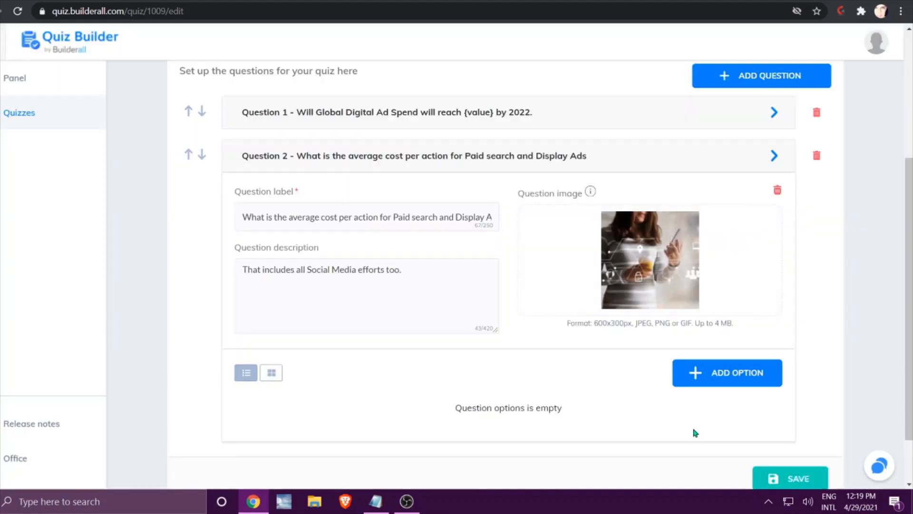
# Add an answer option to Question 2 labelled "$25 Paid Search & $85 Display Ads".
pyautogui.scroll(-2, 594, 351)
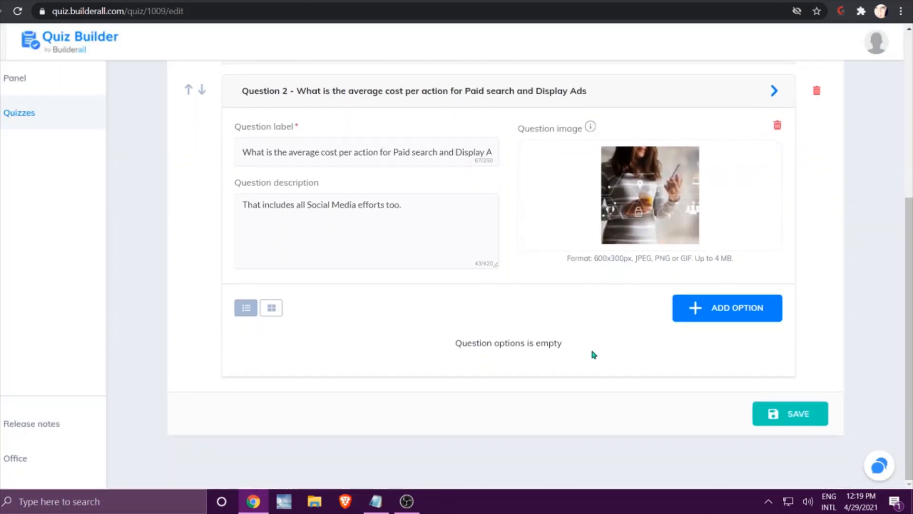
pyautogui.click(738, 310)
pyautogui.scroll(-1, 738, 310)
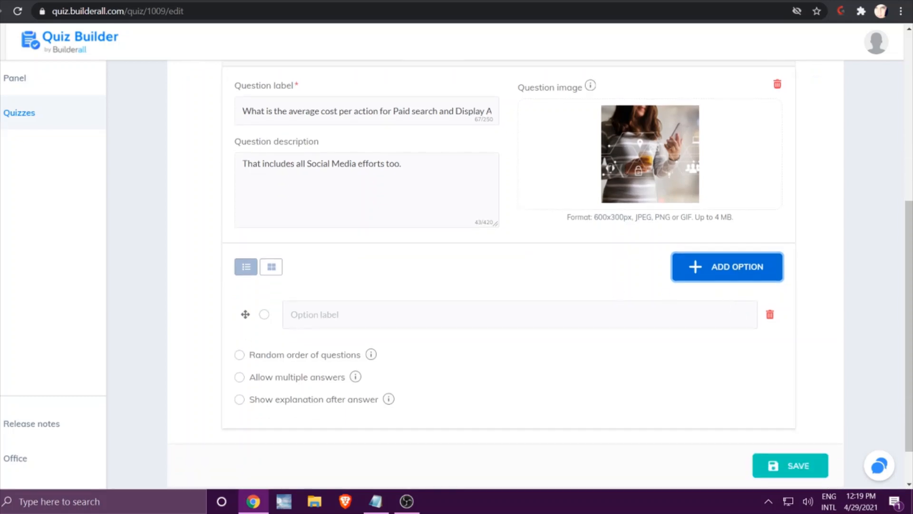
pyautogui.hotkey('alt', 'Tab')
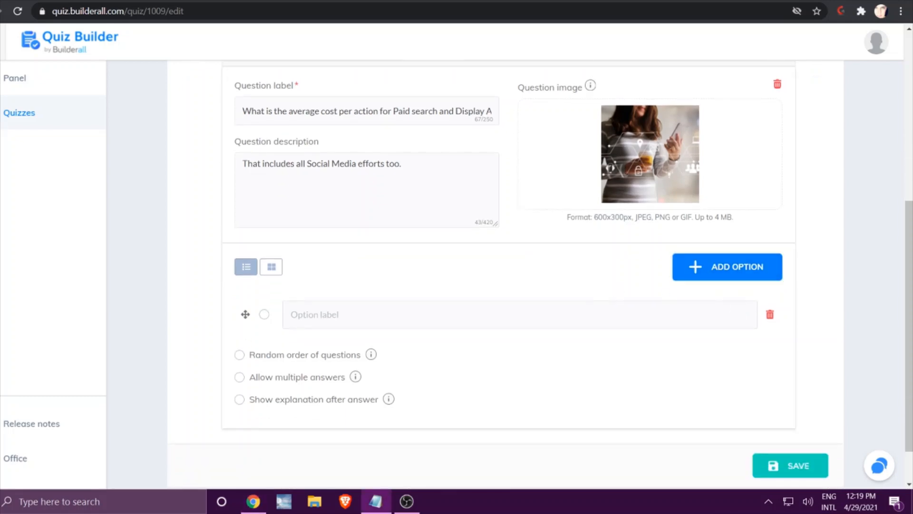
pyautogui.click(328, 315)
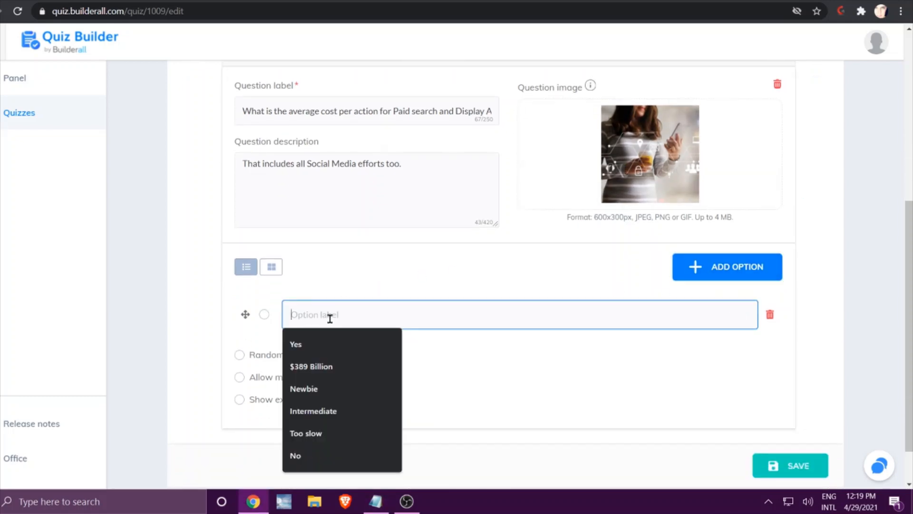
pyautogui.rightClick(330, 316)
pyautogui.click(370, 217)
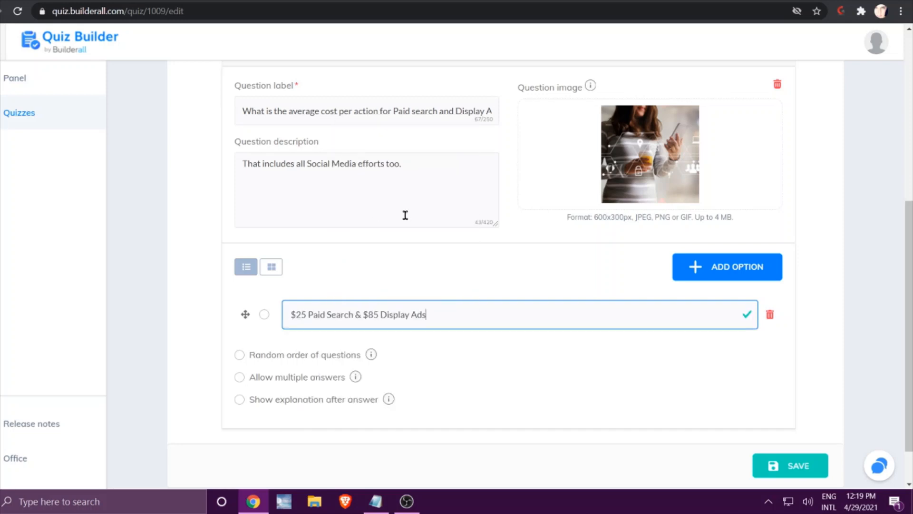
# Add a second answer option to Question 2 labelled "$49 Paid Search & $75 Display Ads".
pyautogui.click(700, 269)
pyautogui.hotkey('alt', 'Tab')
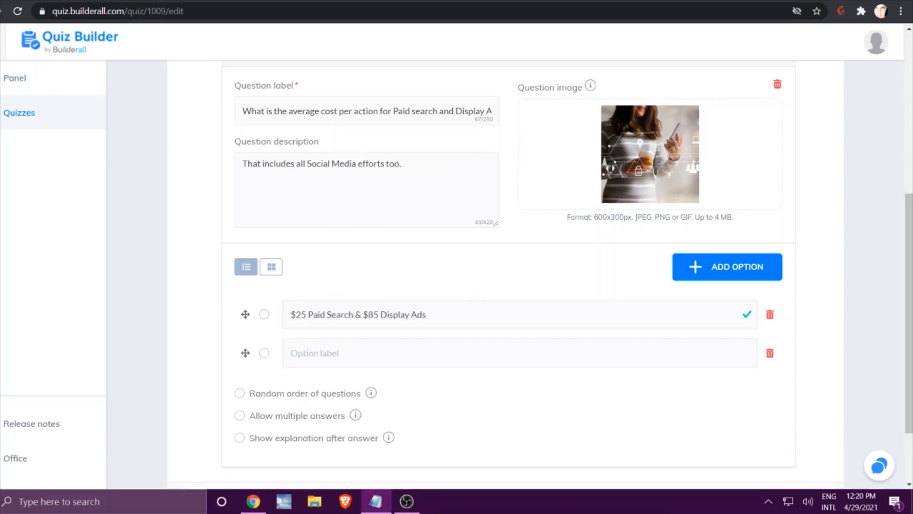
pyautogui.click(392, 355)
pyautogui.rightClick(392, 355)
pyautogui.click(465, 252)
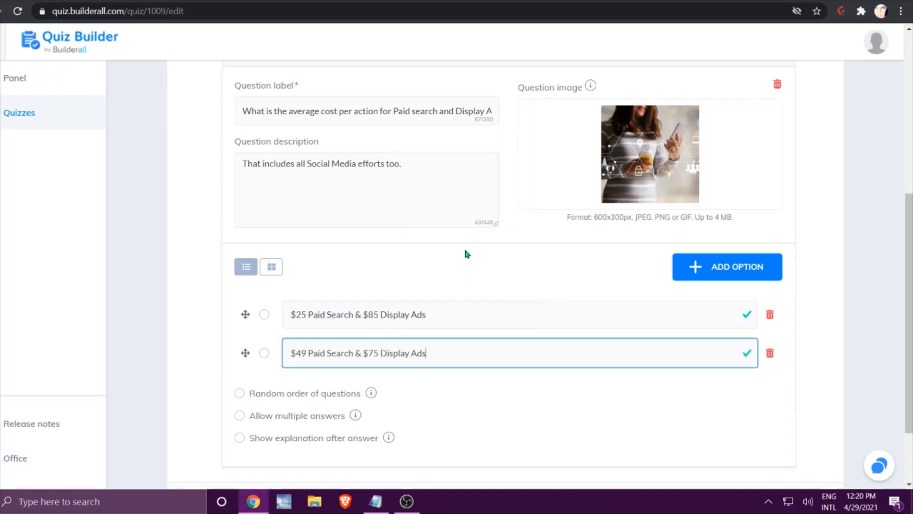
# Add a third answer option to Question 2 labelled "$54 Paid Search & $75 Display Ads", and enable random order of questions.
pyautogui.click(723, 271)
pyautogui.hotkey('alt', 'Tab')
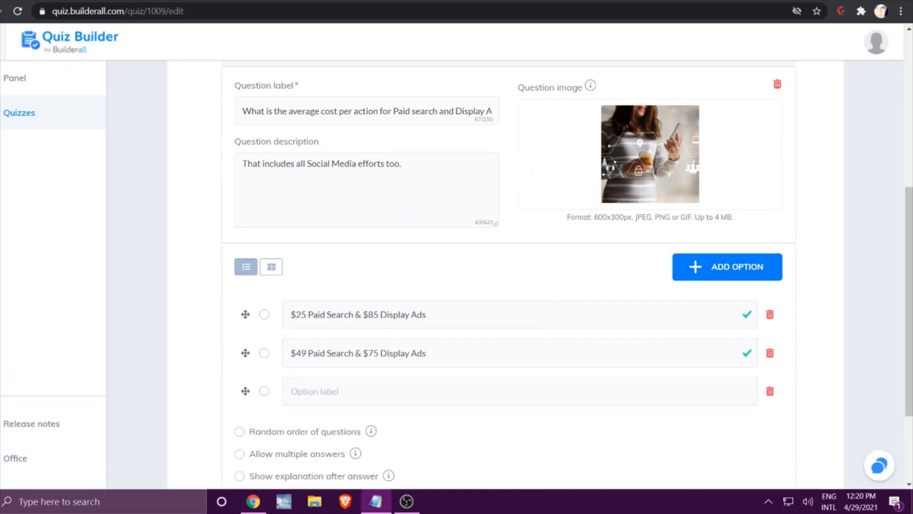
pyautogui.click(449, 389)
pyautogui.rightClick(448, 390)
pyautogui.click(478, 292)
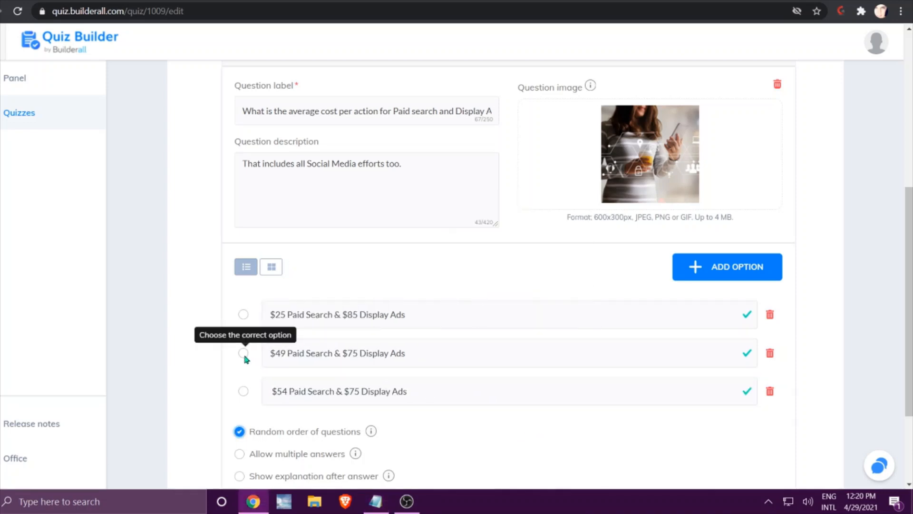
# Mark "$49 Paid Search & $75 Display Ads" as the correct answer and enable showing an explanation after the answer.
pyautogui.click(244, 353)
pyautogui.scroll(-2, 566, 431)
pyautogui.scroll(-1, 570, 433)
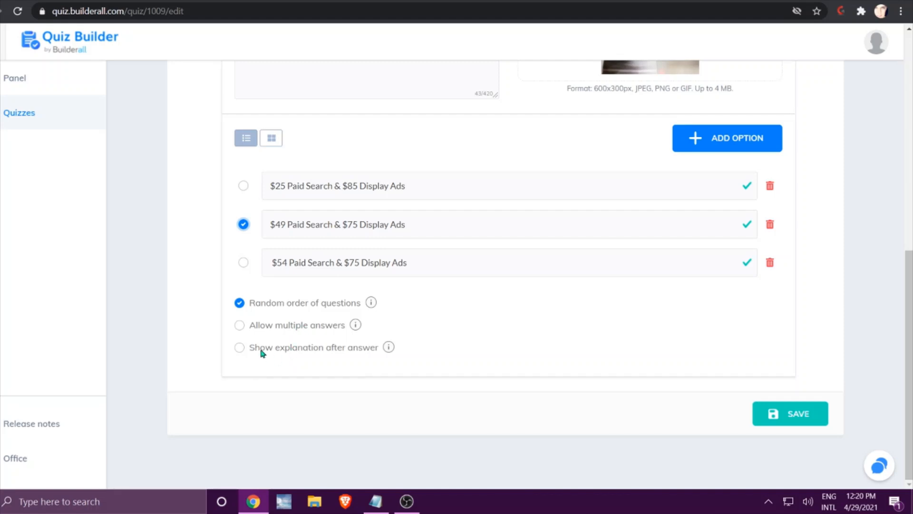
pyautogui.click(240, 348)
pyautogui.scroll(-3, 526, 320)
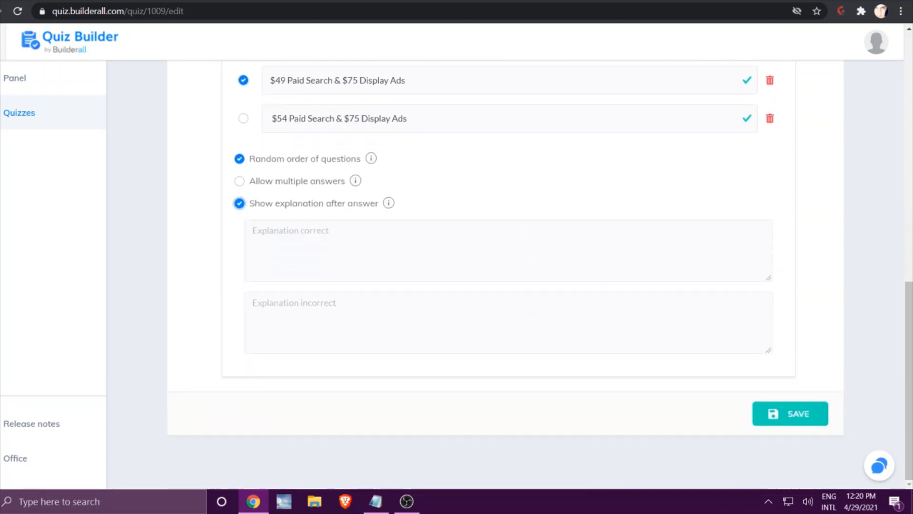
# Copy the explanation that the average CPA is $49 for paid search and $75 for display ads into Question 2's correct-answer explanation.
pyautogui.hotkey('alt', 'Tab')
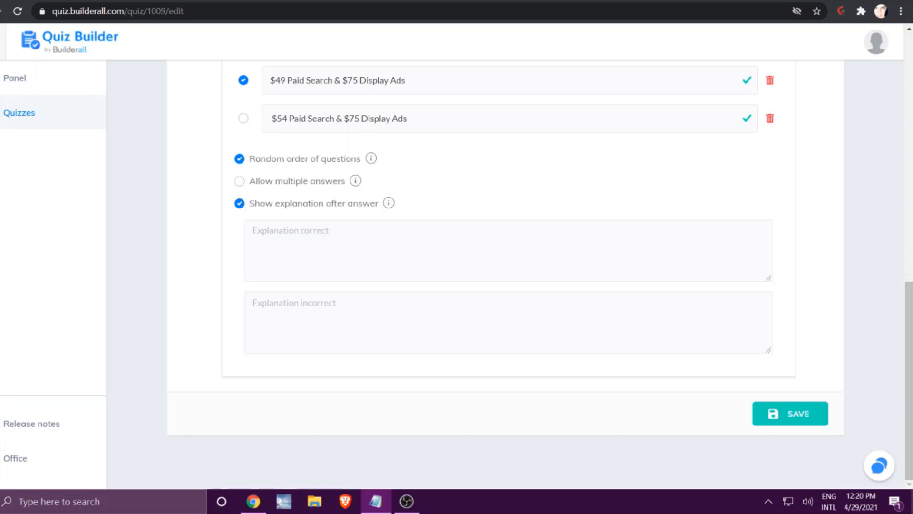
pyautogui.rightClick(325, 235)
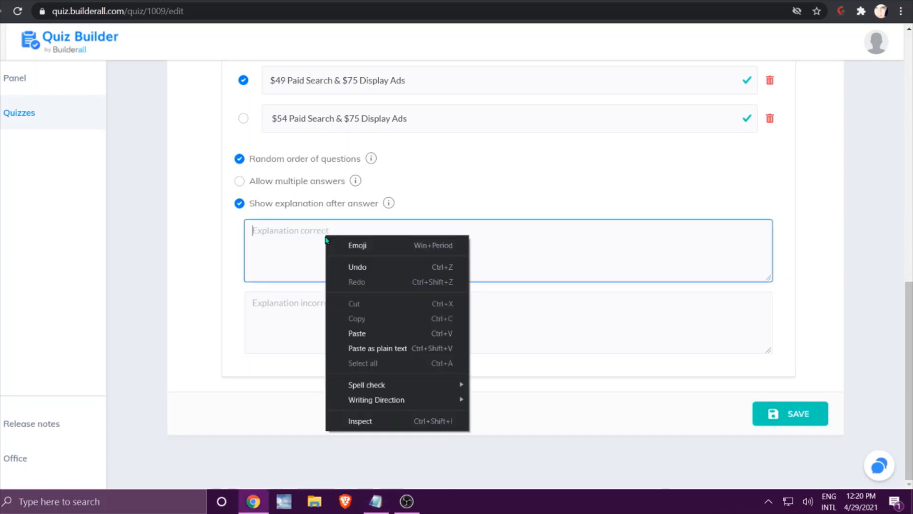
pyautogui.click(361, 333)
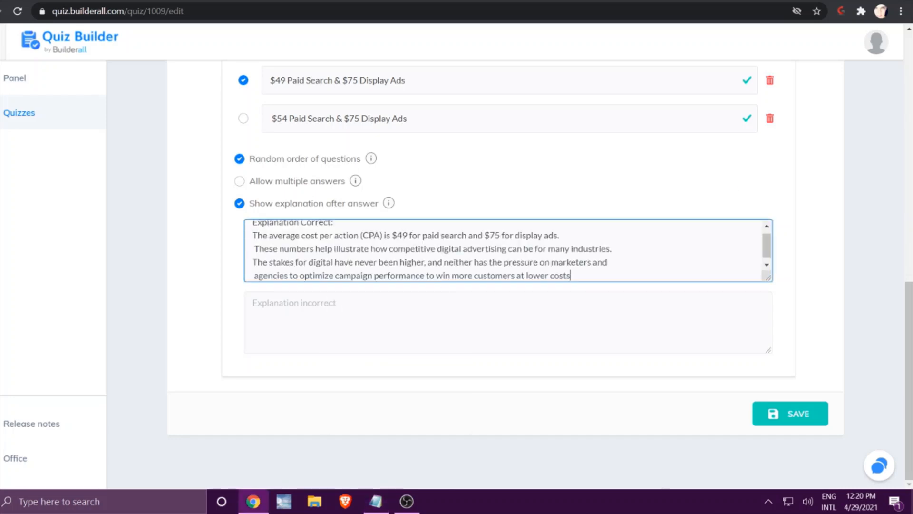
# Copy the "Sorry, it is $49 Paid Search & $75 Display Ads" explanation into Question 2's incorrect-answer explanation, and save the quiz.
pyautogui.hotkey('alt', 'Tab')
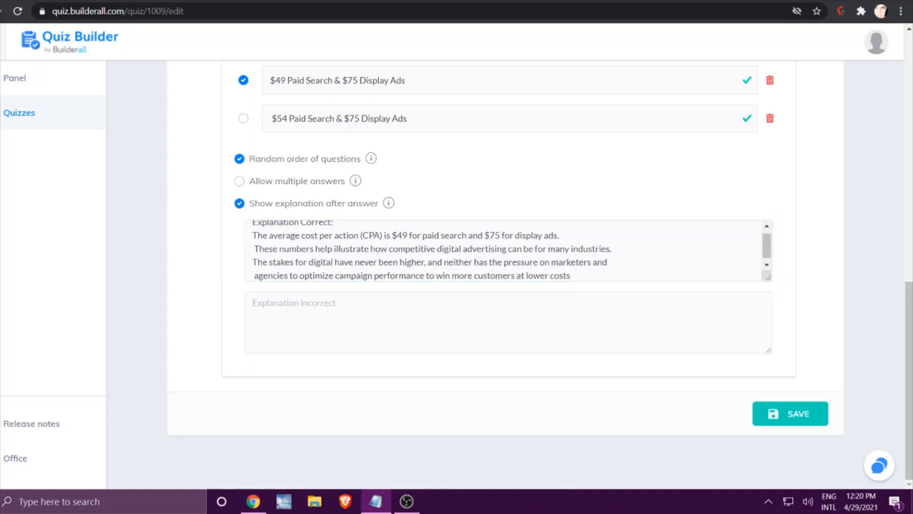
pyautogui.rightClick(357, 314)
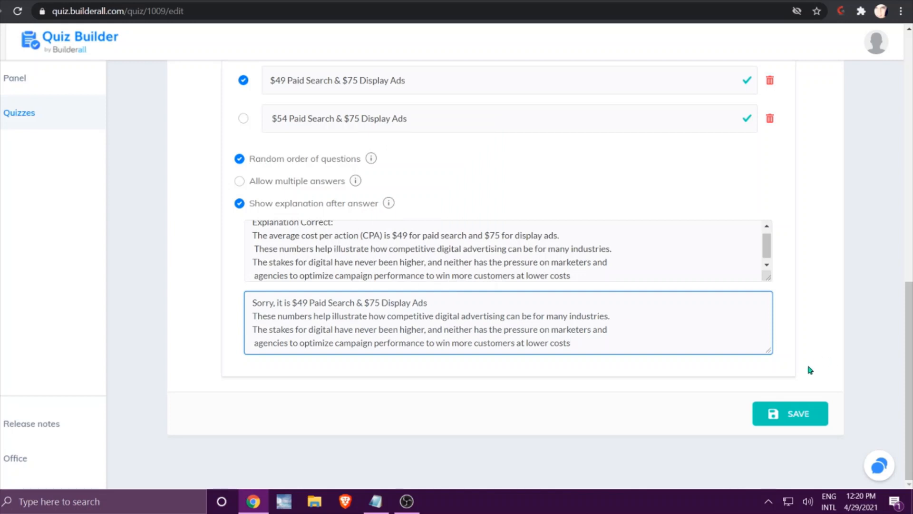
pyautogui.click(790, 412)
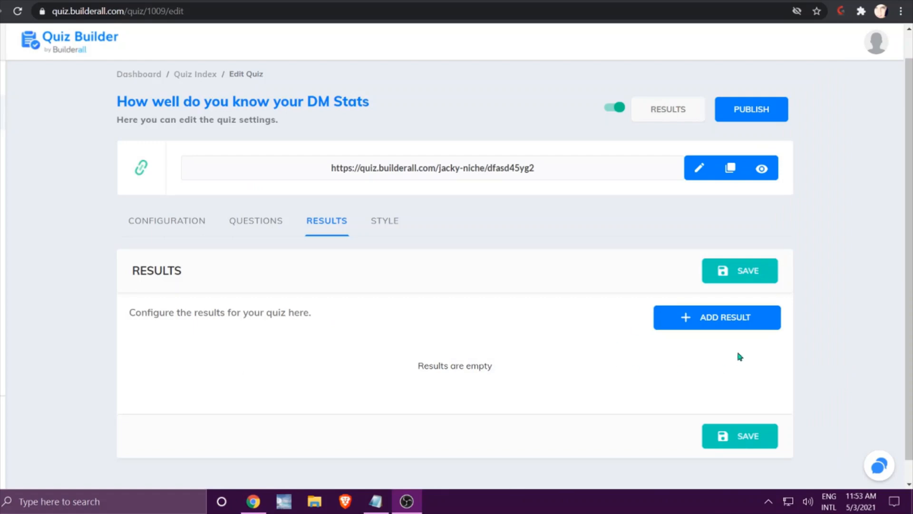
# Add a first result to the quiz and set its score range from 0 to 1.
pyautogui.click(725, 319)
pyautogui.scroll(-1, 724, 323)
pyautogui.scroll(-5, 723, 328)
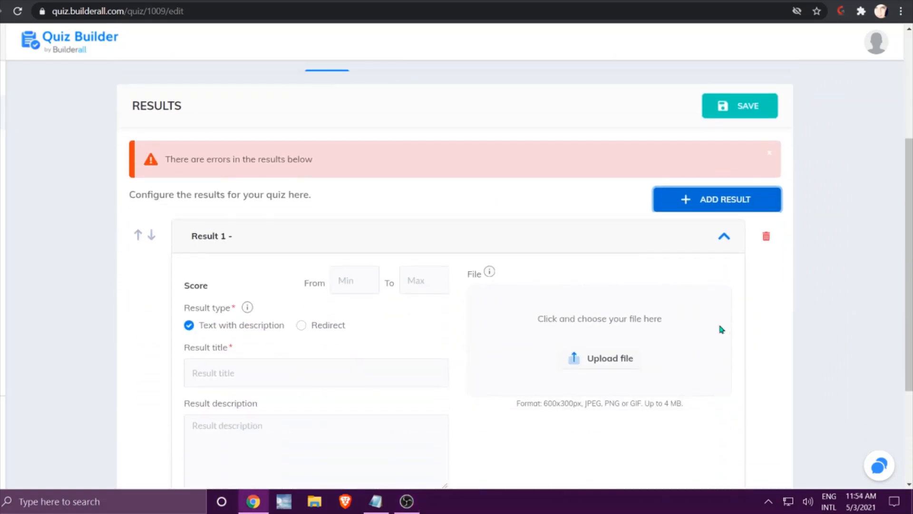
pyautogui.click(350, 200)
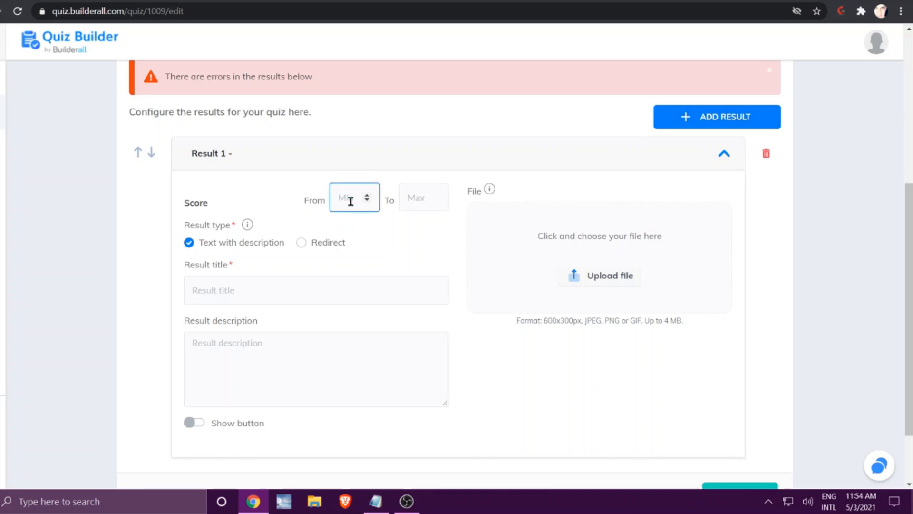
pyautogui.write('0')
pyautogui.click(428, 193)
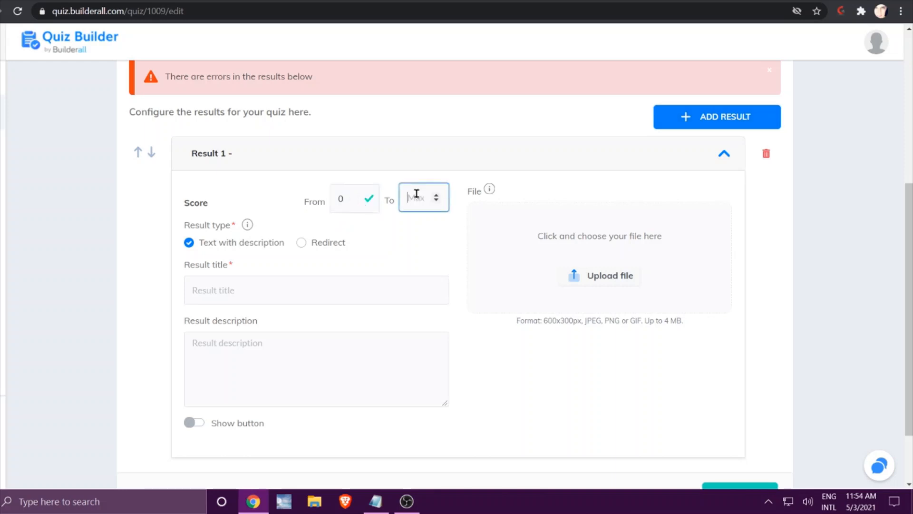
pyautogui.write('2')
pyautogui.scroll(1, 600, 263)
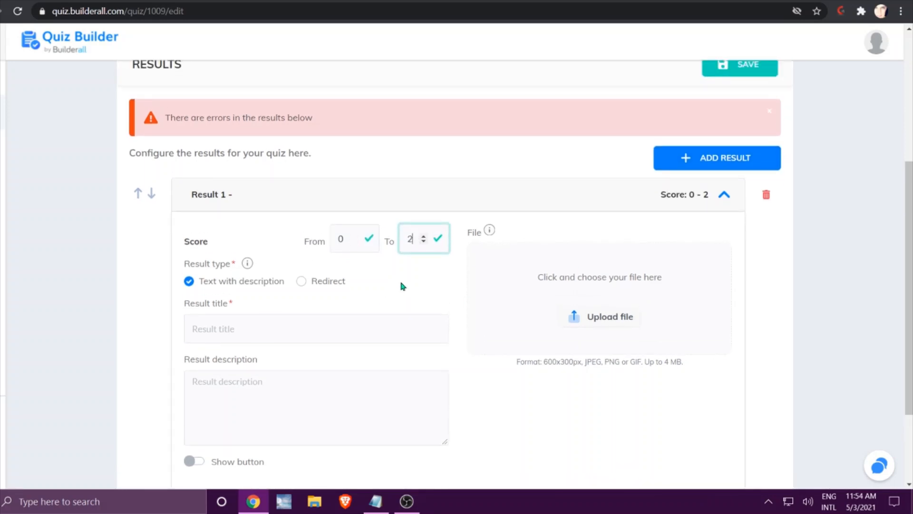
pyautogui.press('BackSpace')
pyautogui.write('1')
# Title Result 1 "$389 Billion - How is that Possible" and set its result type to Text with description.
pyautogui.click(331, 332)
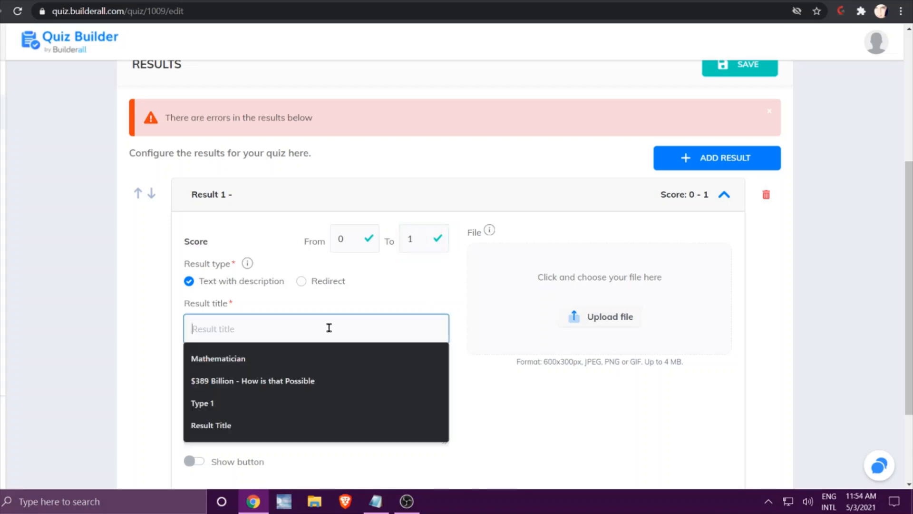
pyautogui.rightClick(329, 331)
pyautogui.click(380, 229)
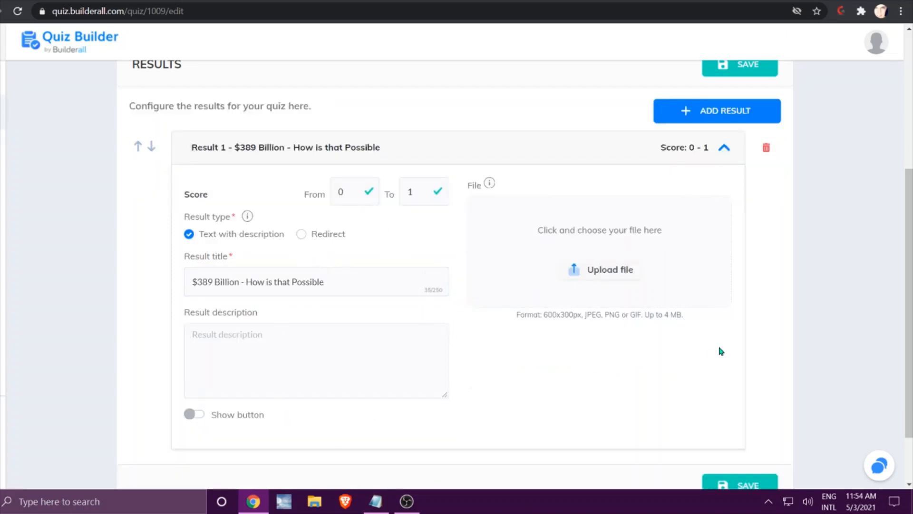
pyautogui.click(301, 234)
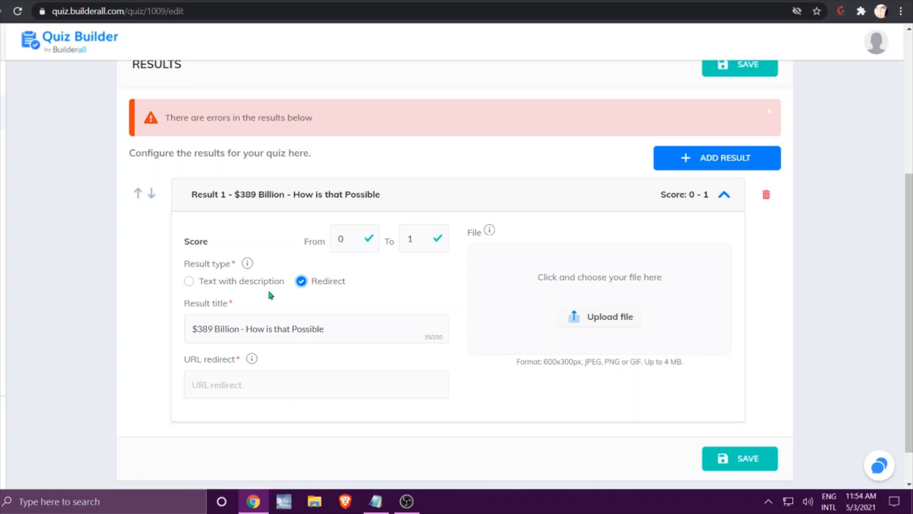
pyautogui.click(188, 280)
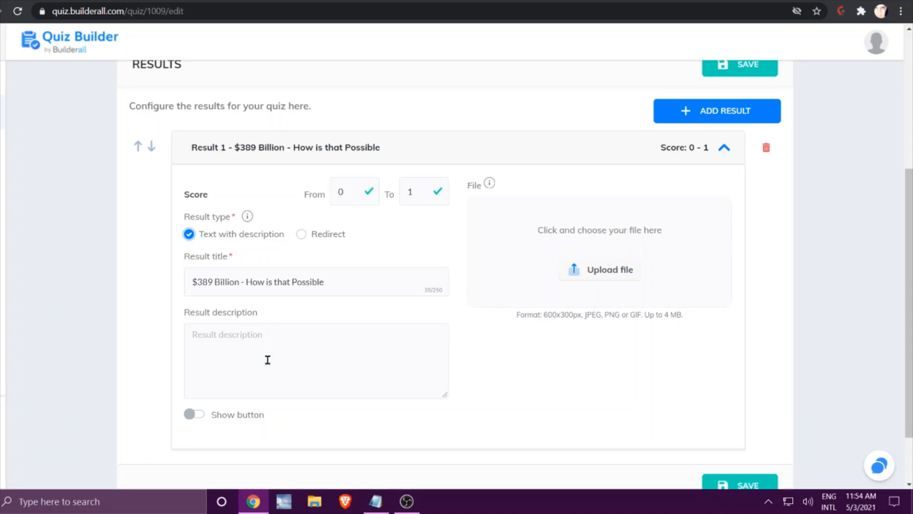
# Copy the description from the notes into Result 1 so it reads "Read More in this Blog Post".
pyautogui.hotkey('alt', 'Tab')
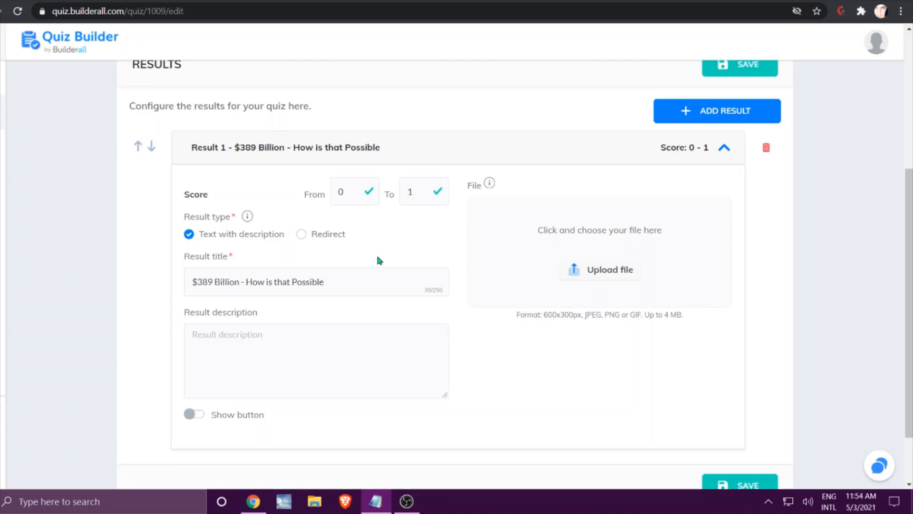
pyautogui.rightClick(243, 338)
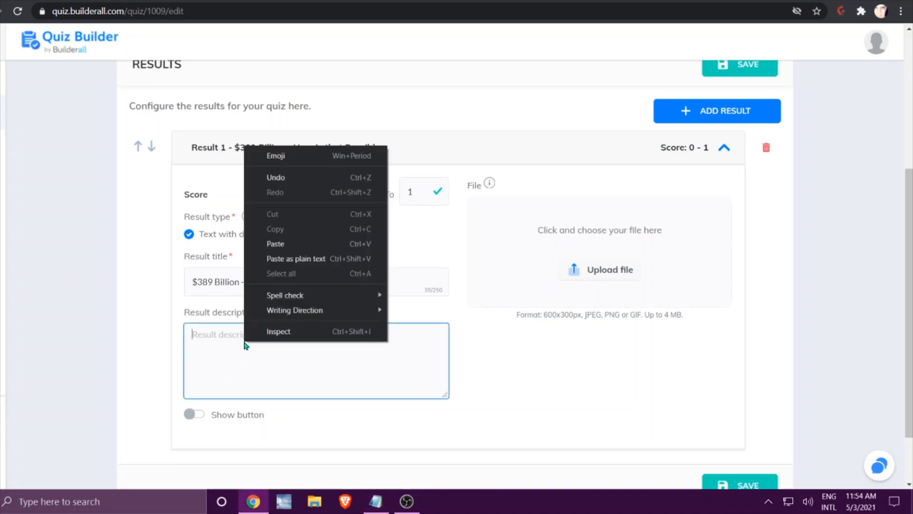
pyautogui.click(276, 243)
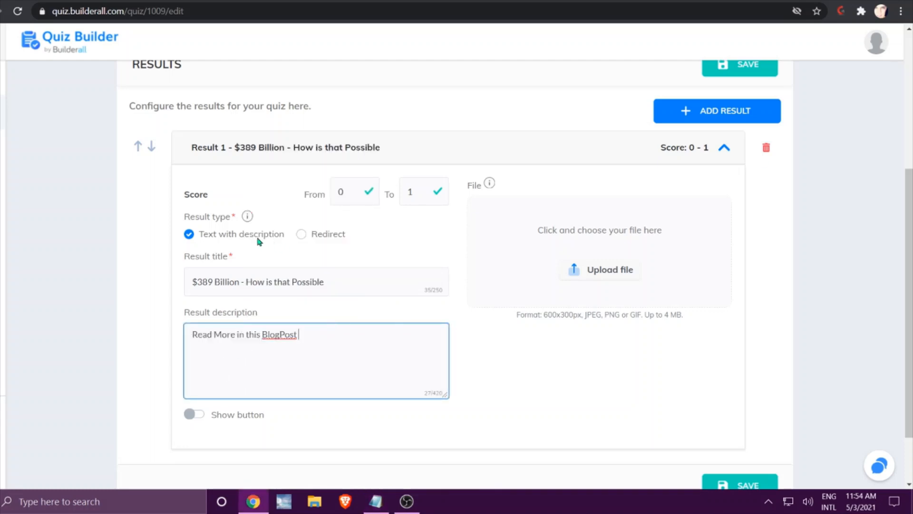
pyautogui.click(280, 335)
pyautogui.click(194, 415)
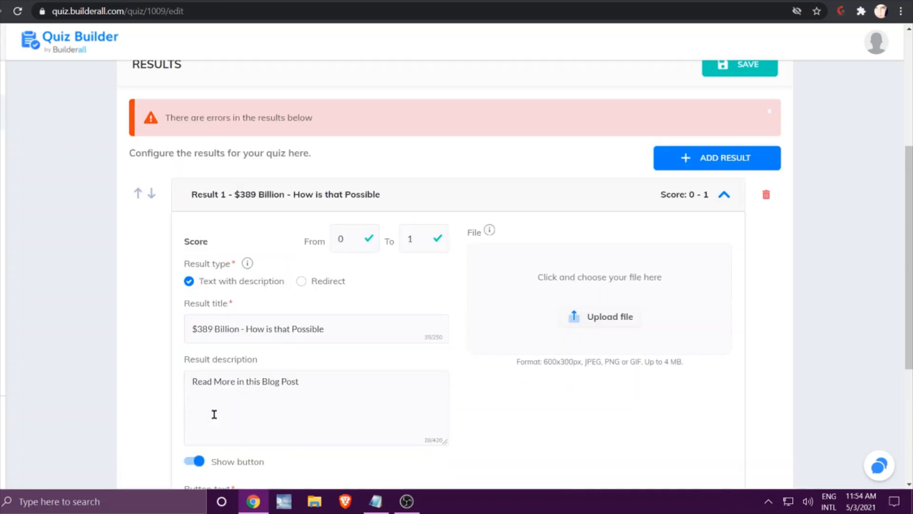
pyautogui.scroll(-3, 369, 383)
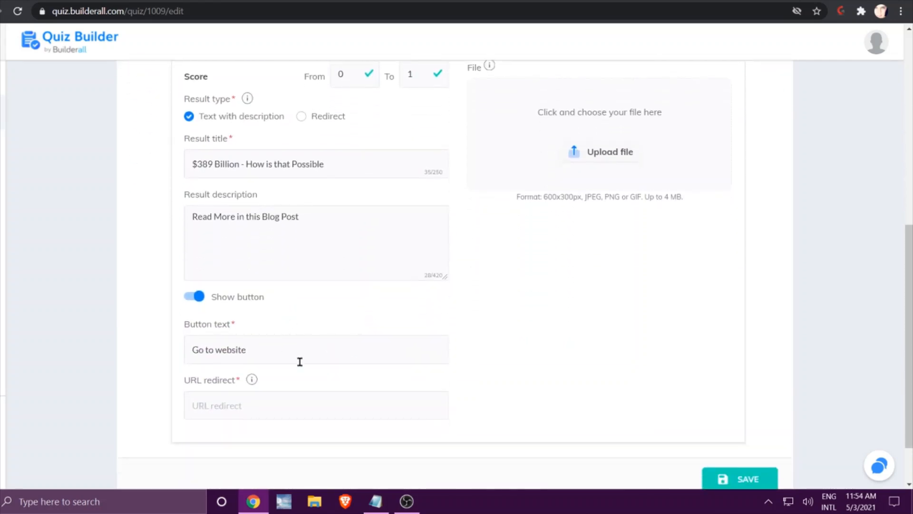
pyautogui.click(242, 405)
pyautogui.click(264, 374)
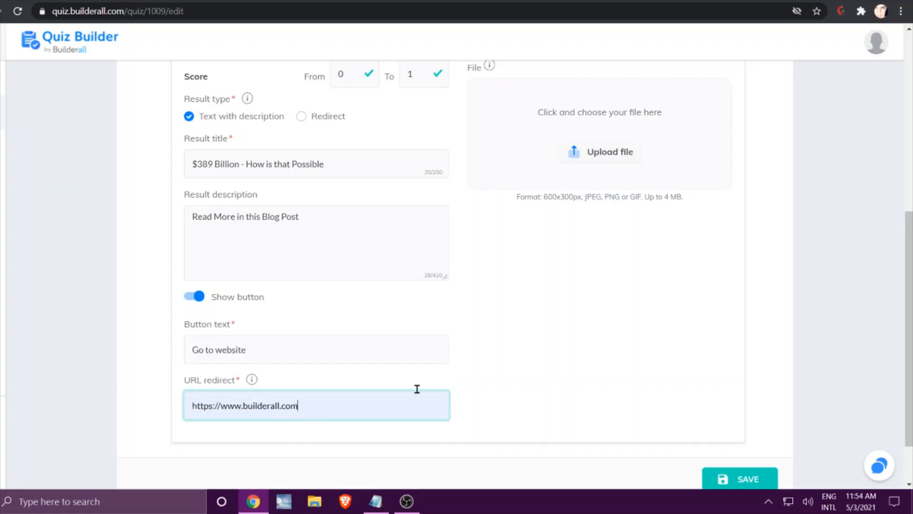
# Set the blue Builderall QR code from the image library as Result 1's image, and save the quiz.
pyautogui.click(595, 155)
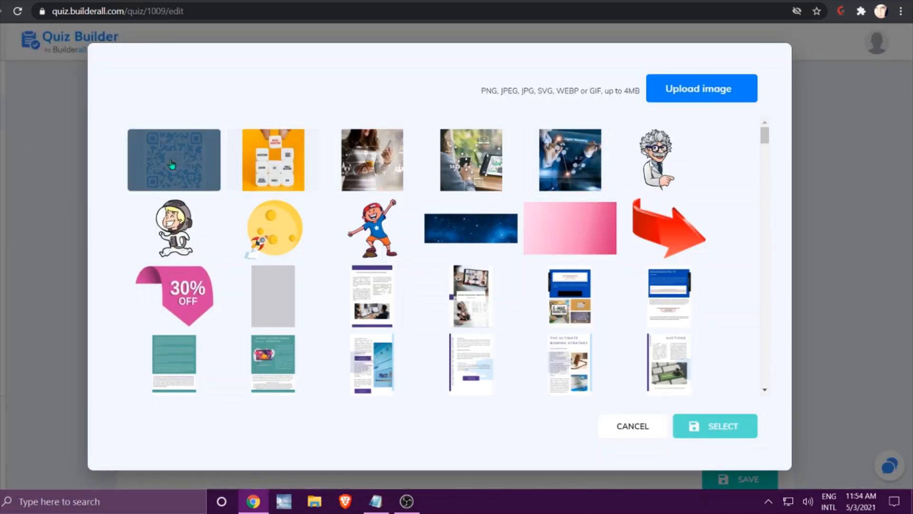
pyautogui.click(172, 164)
pyautogui.click(712, 424)
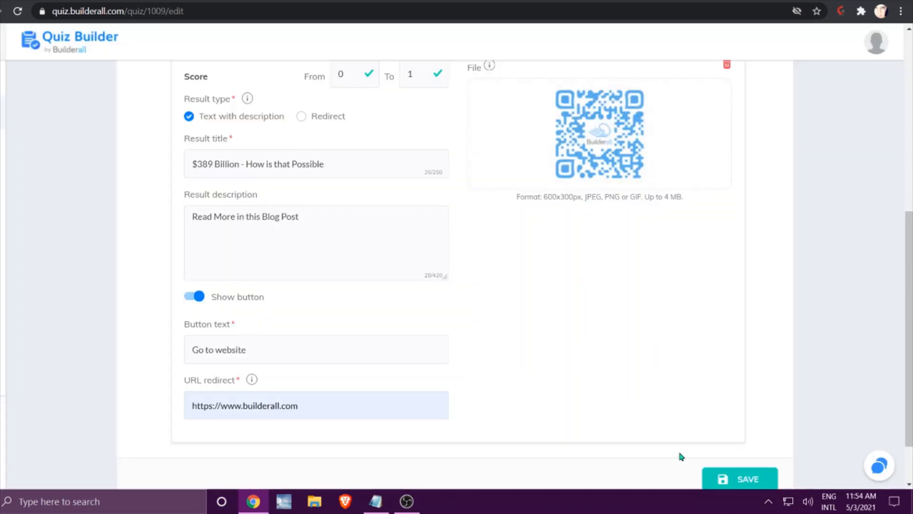
pyautogui.click(742, 477)
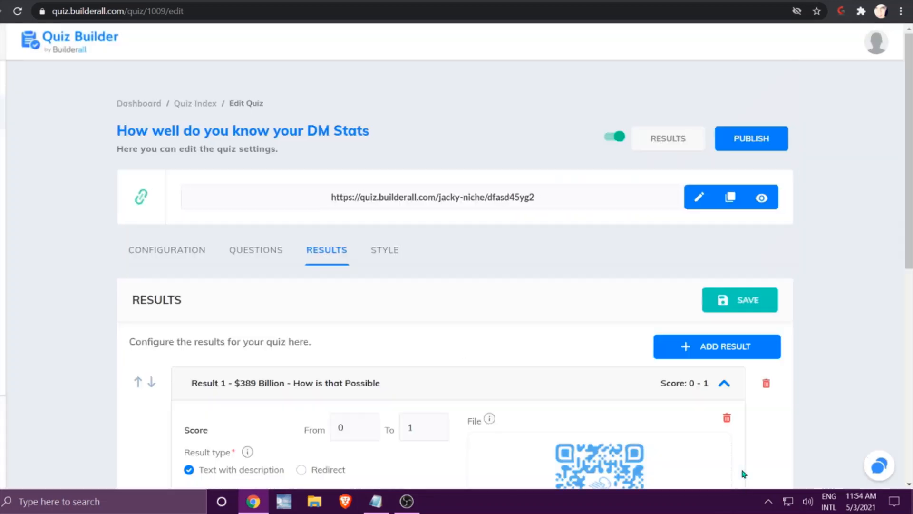
# Add a second result titled "$49 Paid Search & $75 Display Ads - How is that Possible", copied from the notes.
pyautogui.scroll(-3, 635, 342)
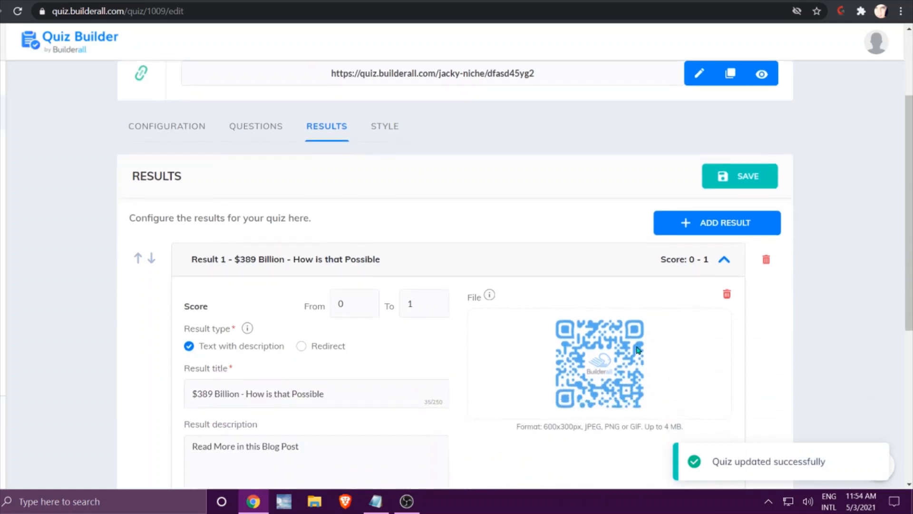
pyautogui.click(682, 229)
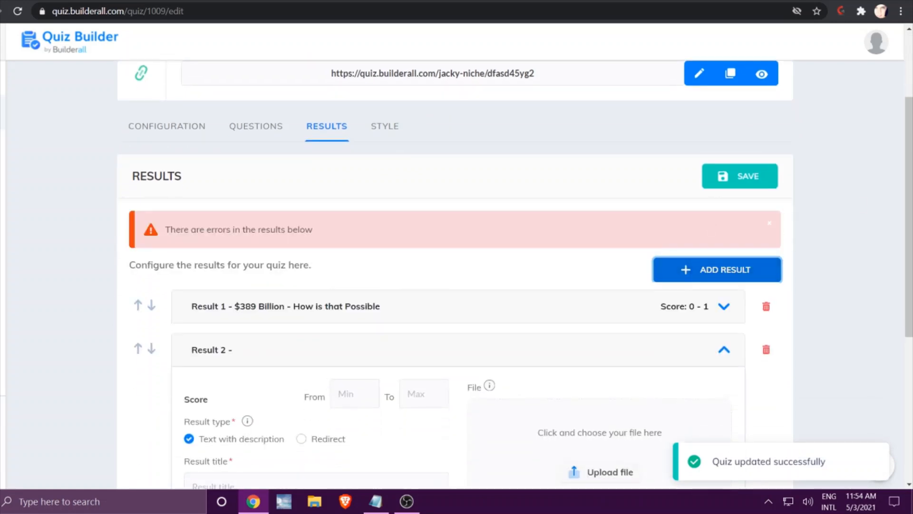
pyautogui.hotkey('alt', 'Tab')
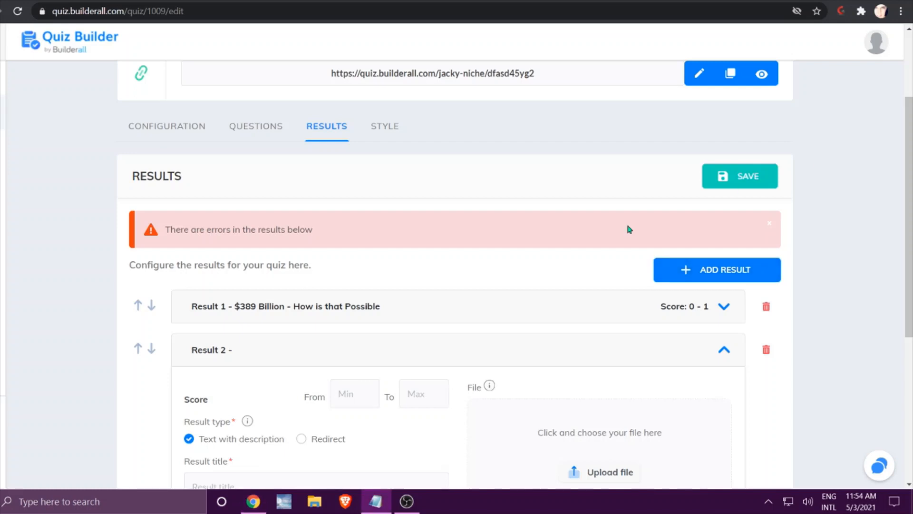
pyautogui.scroll(-3, 424, 343)
pyautogui.click(267, 358)
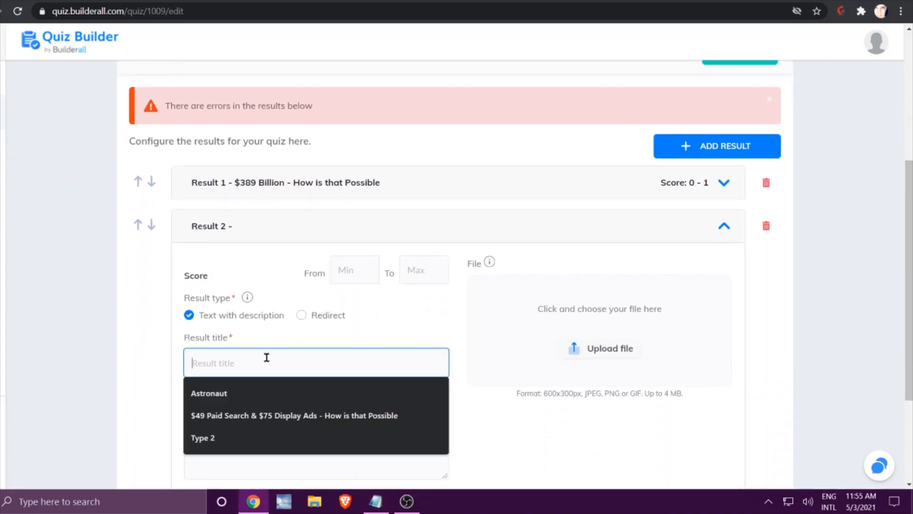
pyautogui.rightClick(266, 358)
pyautogui.click(302, 259)
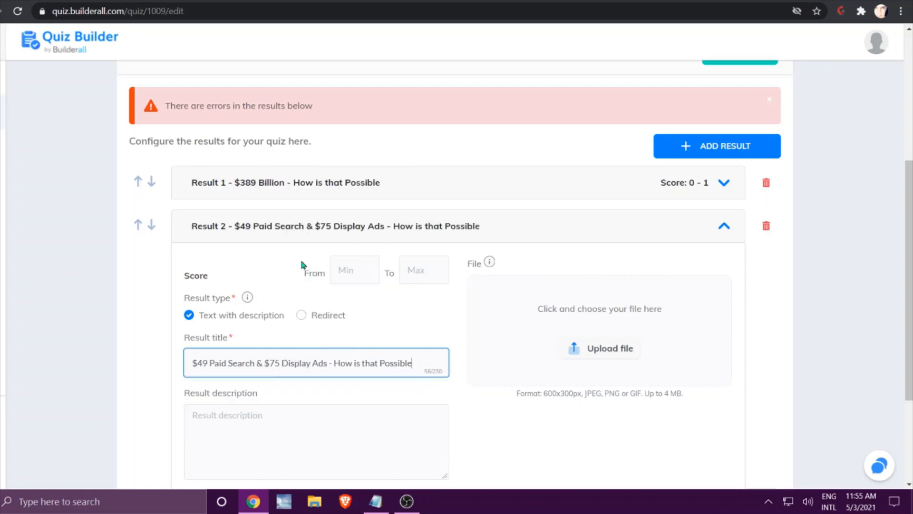
# Set the score range of Result 2 from 2 to 3.
pyautogui.click(356, 269)
pyautogui.write('2')
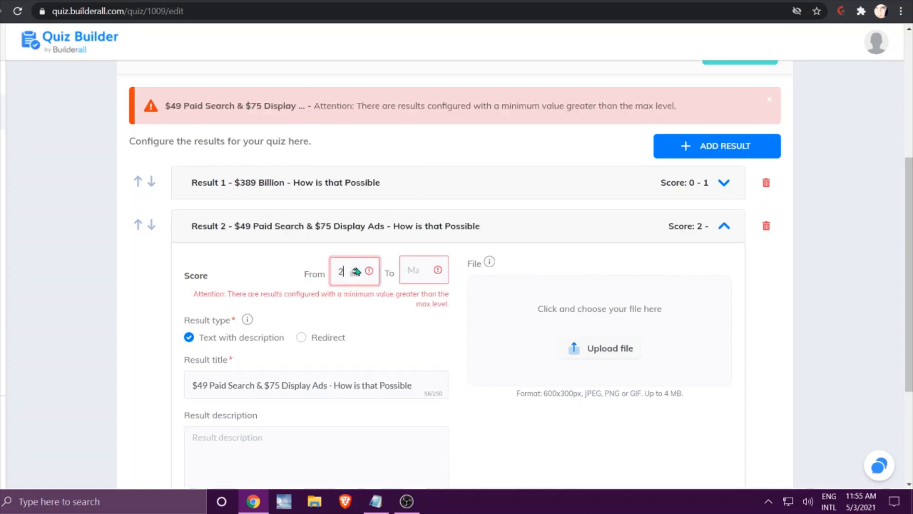
pyautogui.click(413, 261)
pyautogui.write('3')
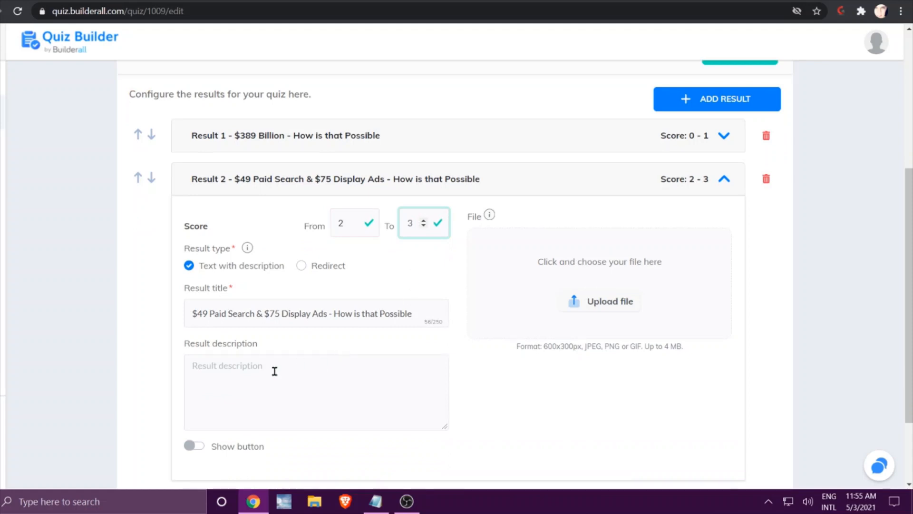
# Copy the description from the notes into Result 2 so it reads "Read More in this Blog Post".
pyautogui.click(241, 375)
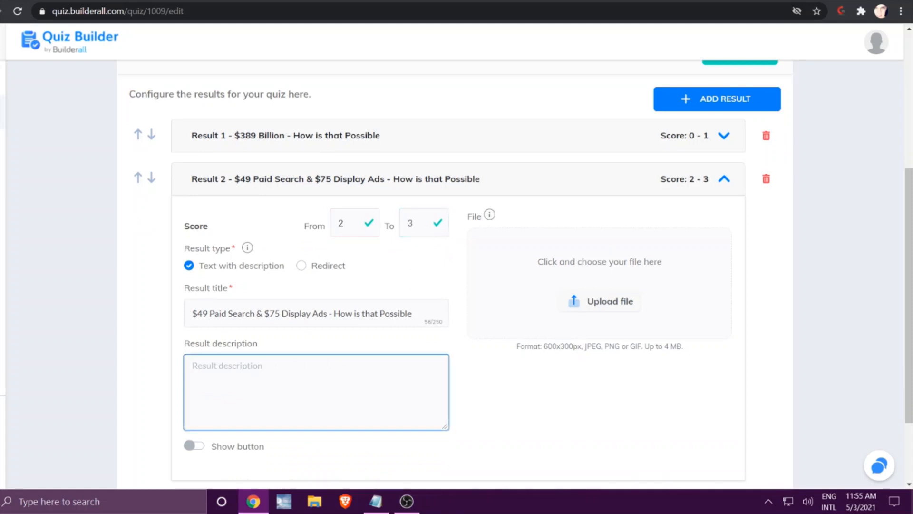
pyautogui.hotkey('alt', 'Tab')
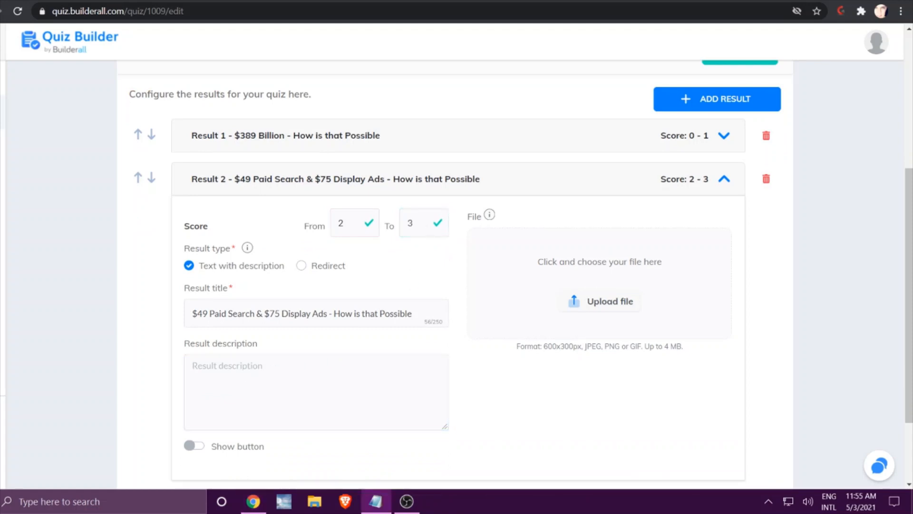
pyautogui.click(253, 377)
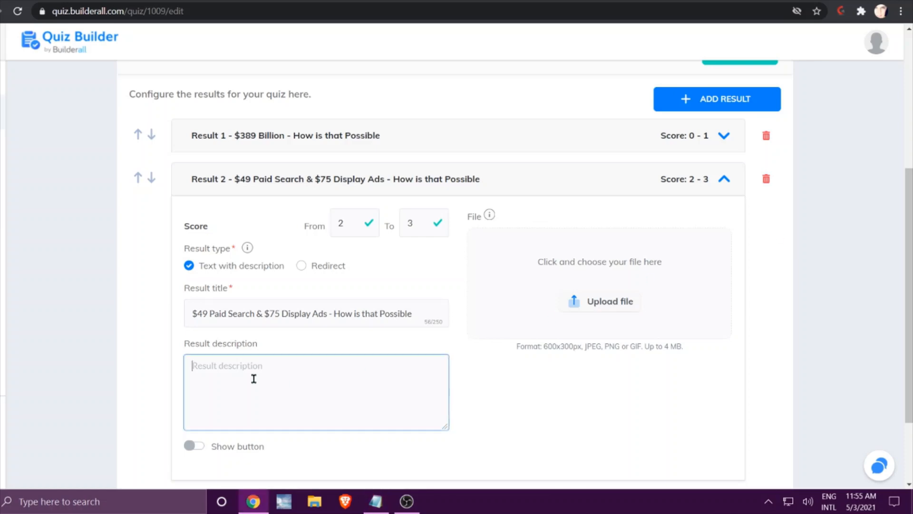
pyautogui.rightClick(253, 378)
pyautogui.click(286, 284)
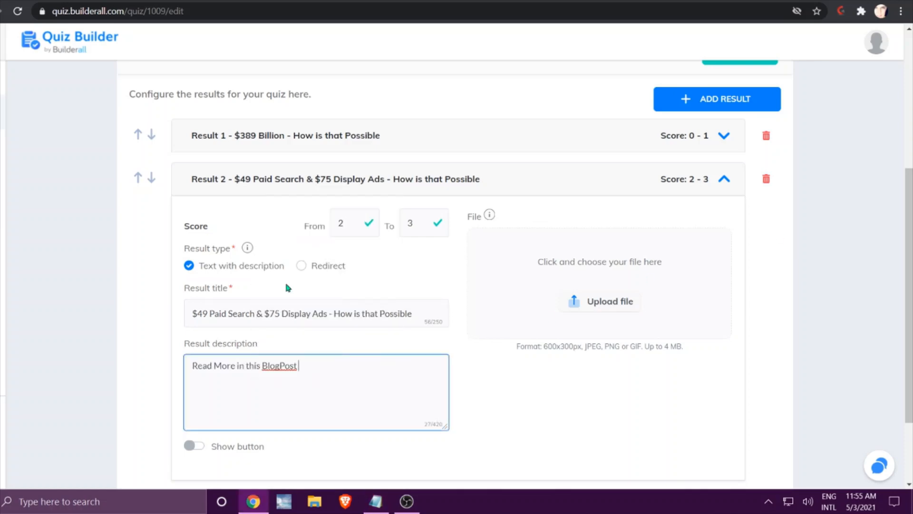
pyautogui.click(279, 366)
pyautogui.click(194, 447)
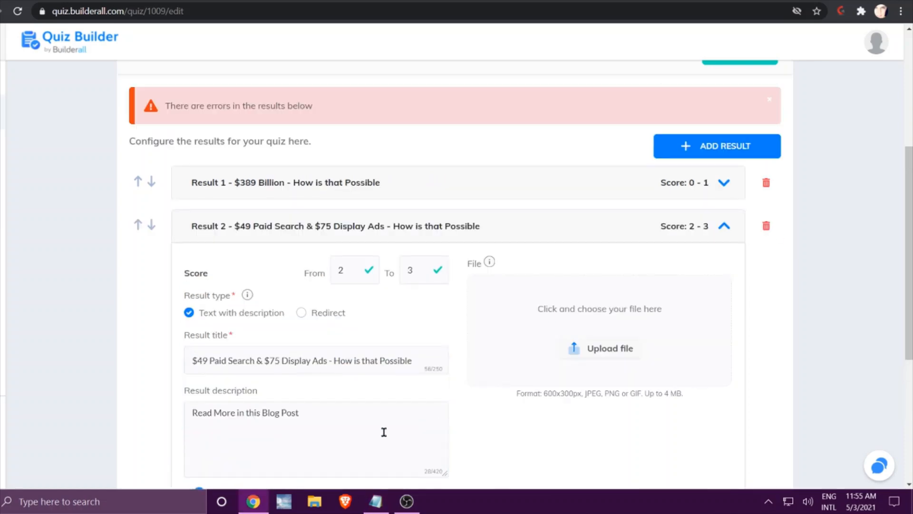
pyautogui.scroll(-5, 382, 431)
pyautogui.click(304, 347)
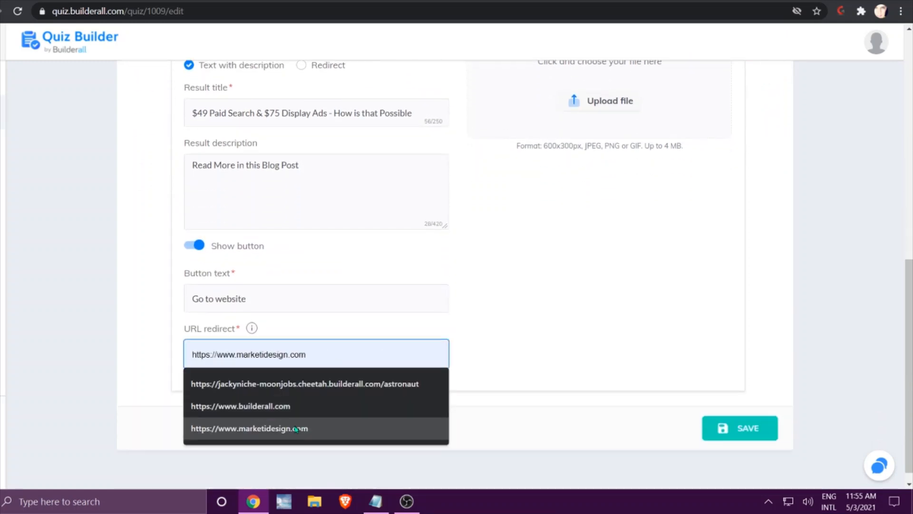
pyautogui.click(303, 406)
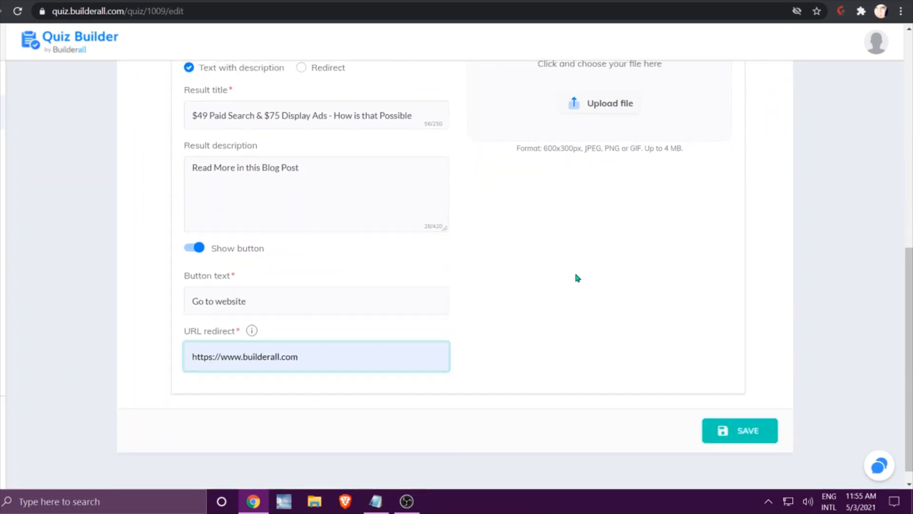
# Set the yellow digital marketing blocks picture from the image library as Result 2's image, and save the quiz.
pyautogui.scroll(3, 574, 273)
pyautogui.click(603, 230)
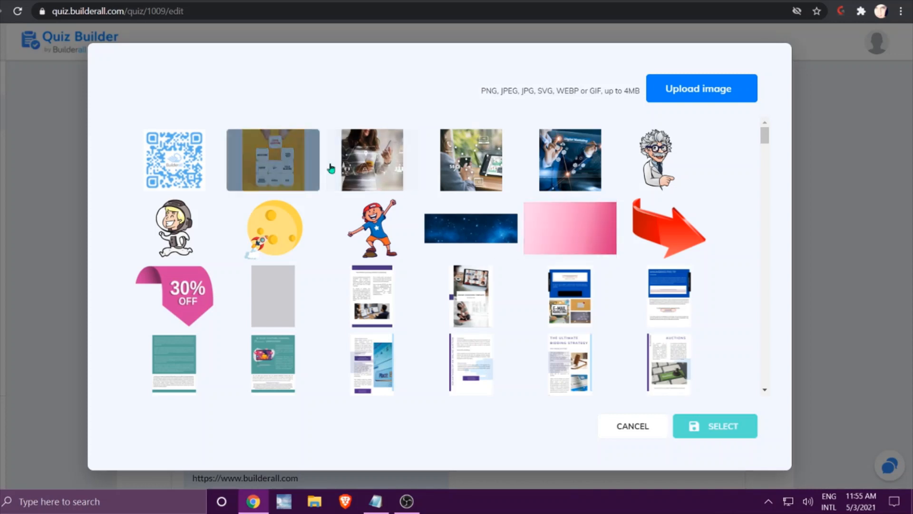
pyautogui.click(270, 164)
pyautogui.click(723, 426)
pyautogui.scroll(-4, 728, 421)
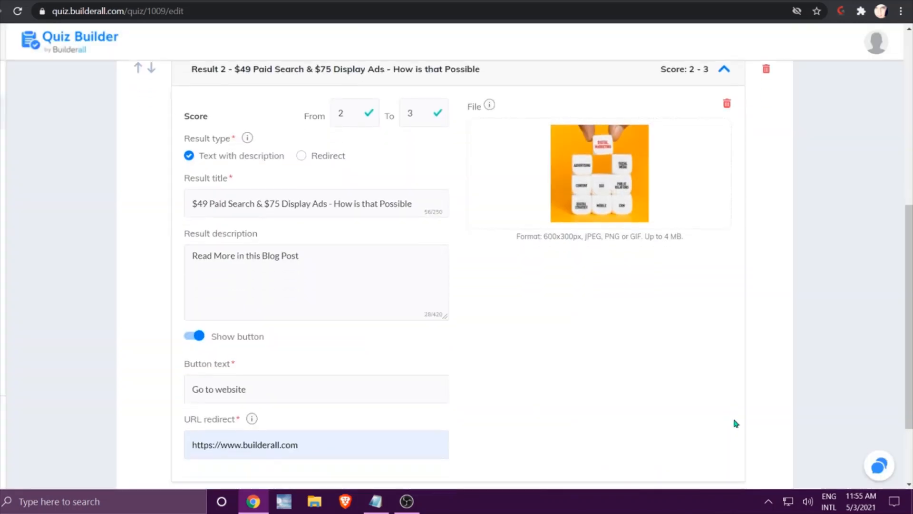
pyautogui.click(729, 414)
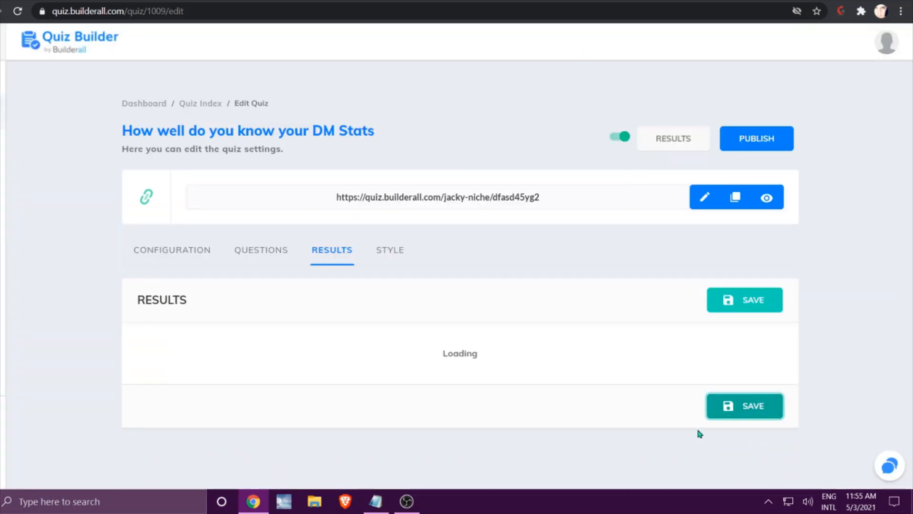
pyautogui.click(469, 427)
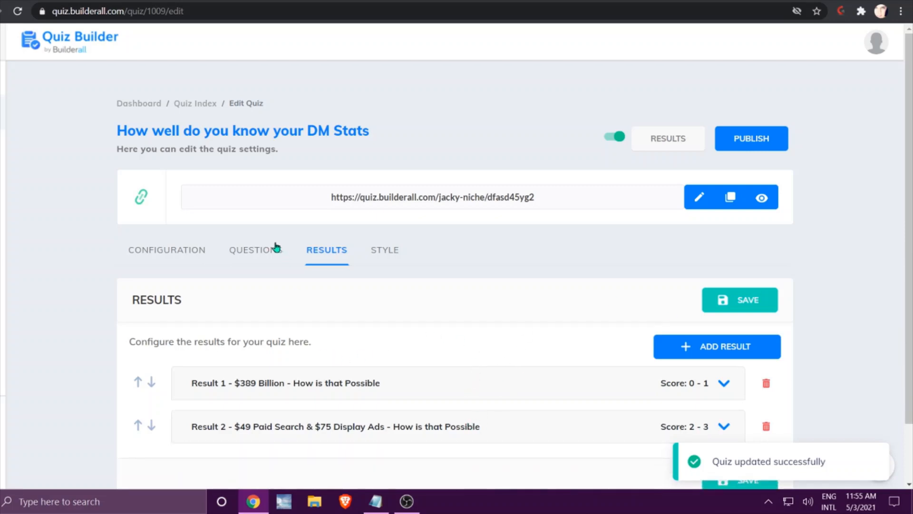
# Apply the theme with the brown button and gold title to the quiz's style.
pyautogui.click(262, 250)
pyautogui.click(323, 250)
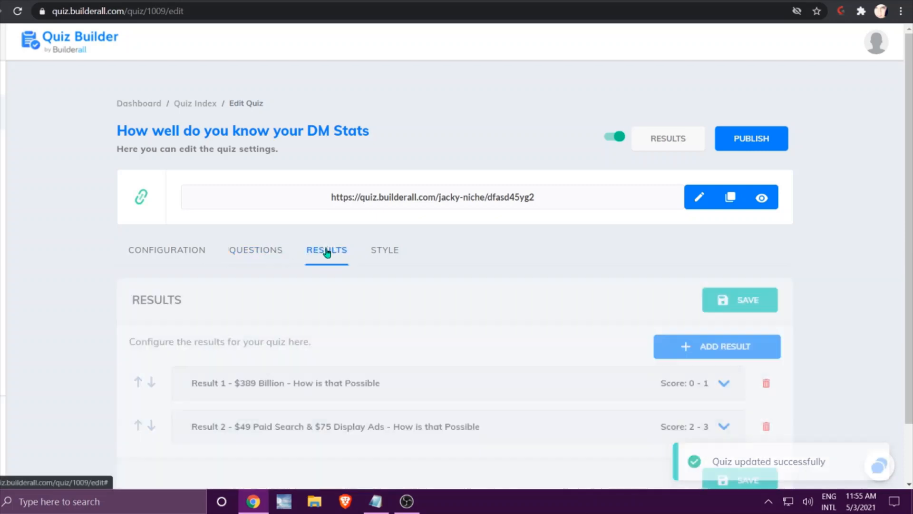
pyautogui.click(375, 256)
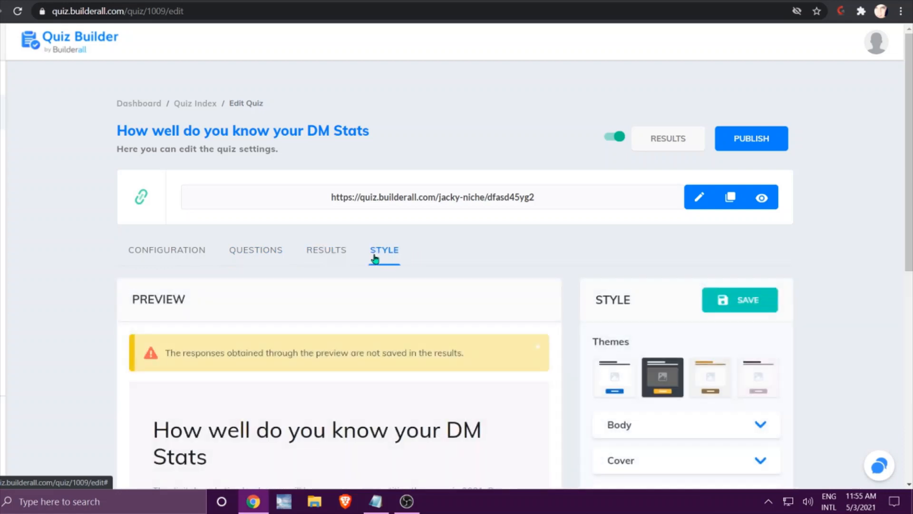
pyautogui.scroll(-1, 419, 273)
pyautogui.scroll(-3, 418, 273)
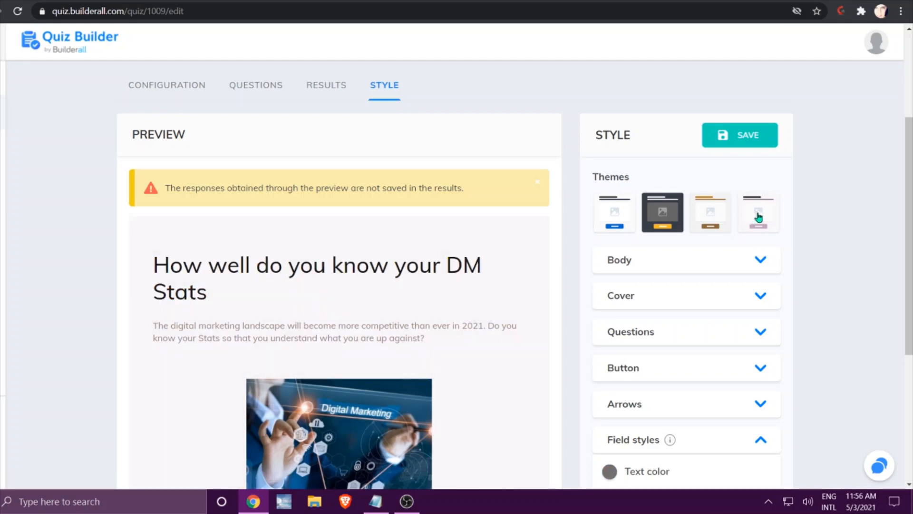
pyautogui.scroll(-2, 655, 171)
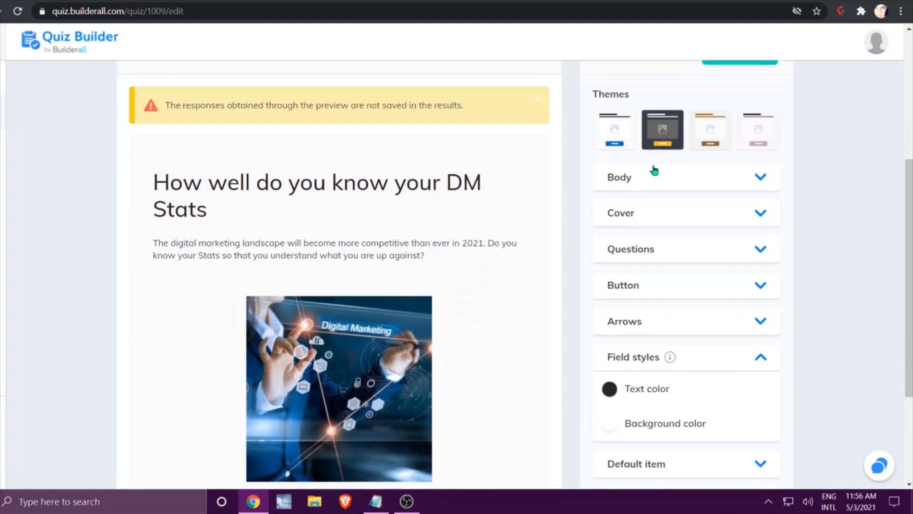
pyautogui.click(709, 131)
# Examine the color options of the style sections, including Body, Cover, Questions, Button, Default item and Item active.
pyautogui.click(650, 179)
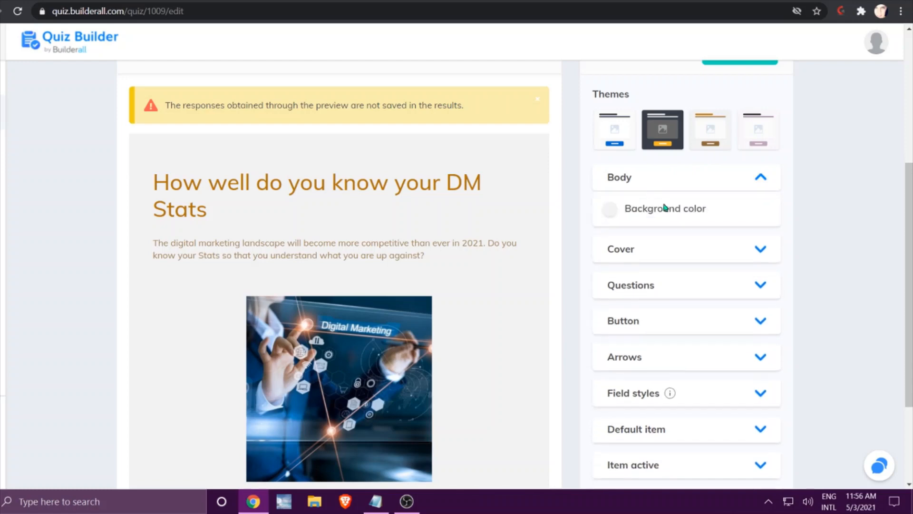
pyautogui.click(644, 177)
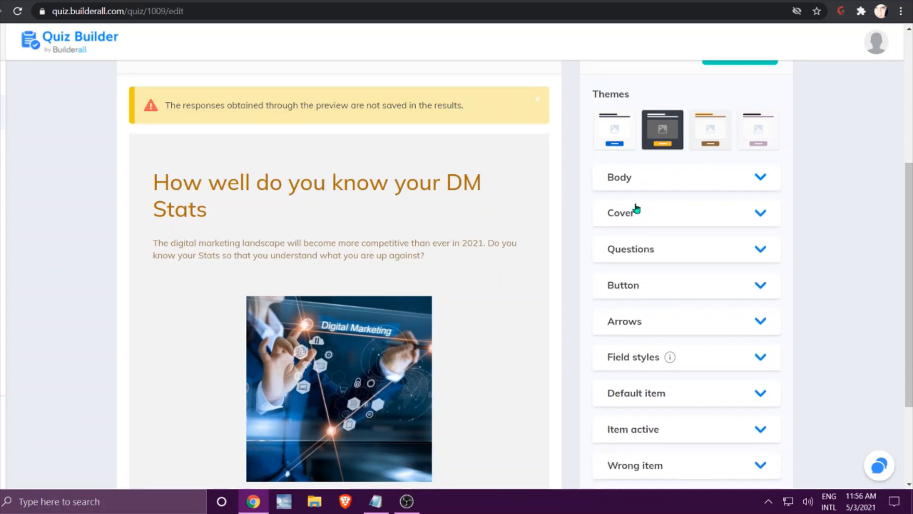
pyautogui.click(634, 212)
pyautogui.click(665, 212)
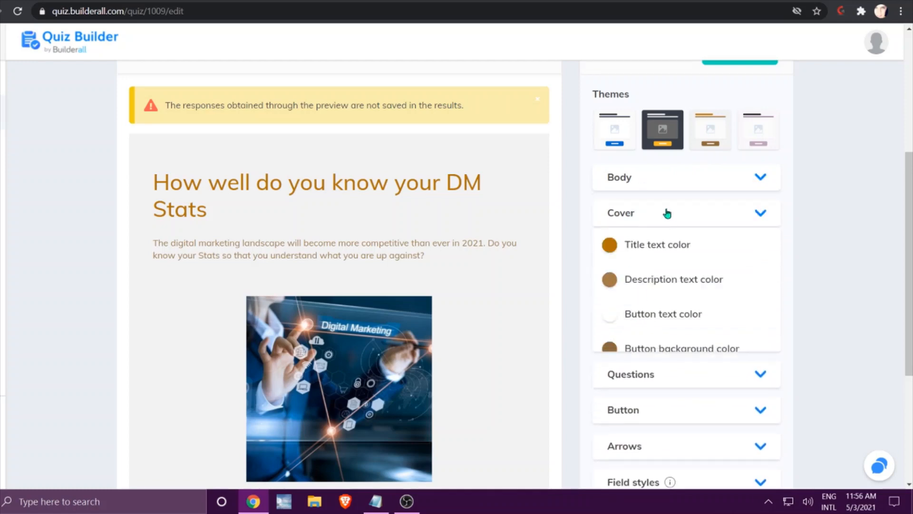
pyautogui.click(652, 261)
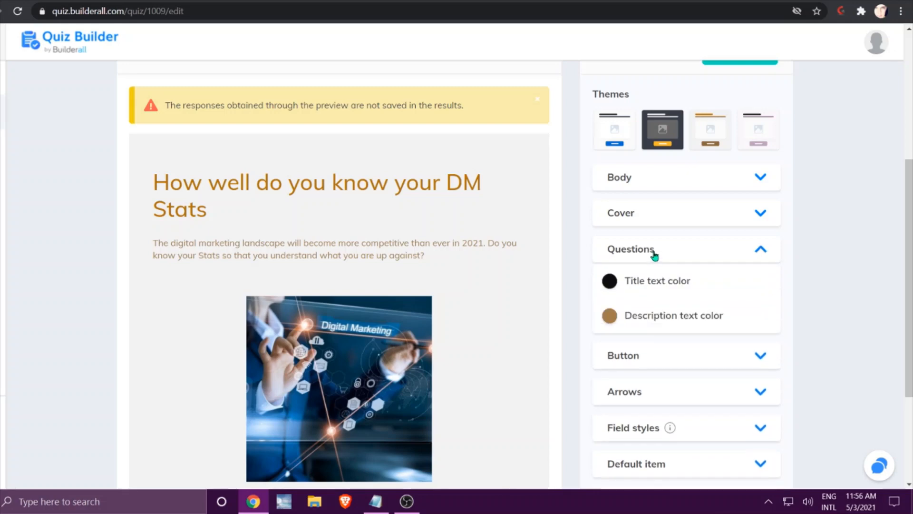
pyautogui.click(653, 255)
pyautogui.click(656, 295)
pyautogui.click(655, 290)
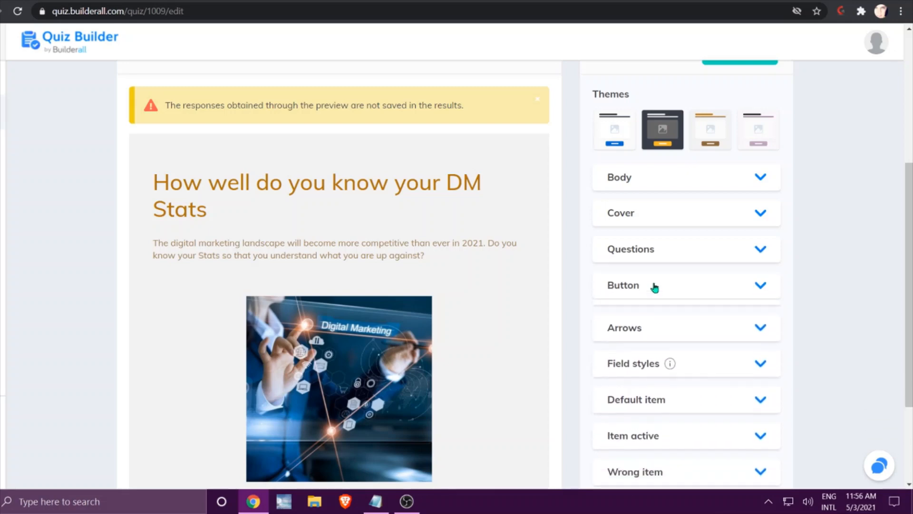
pyautogui.scroll(-3, 655, 287)
pyautogui.click(657, 258)
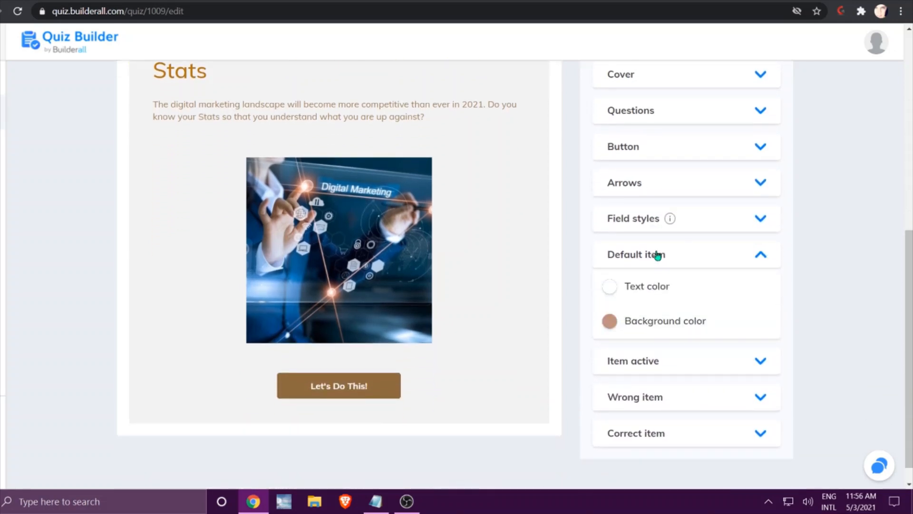
pyautogui.click(657, 256)
pyautogui.click(646, 296)
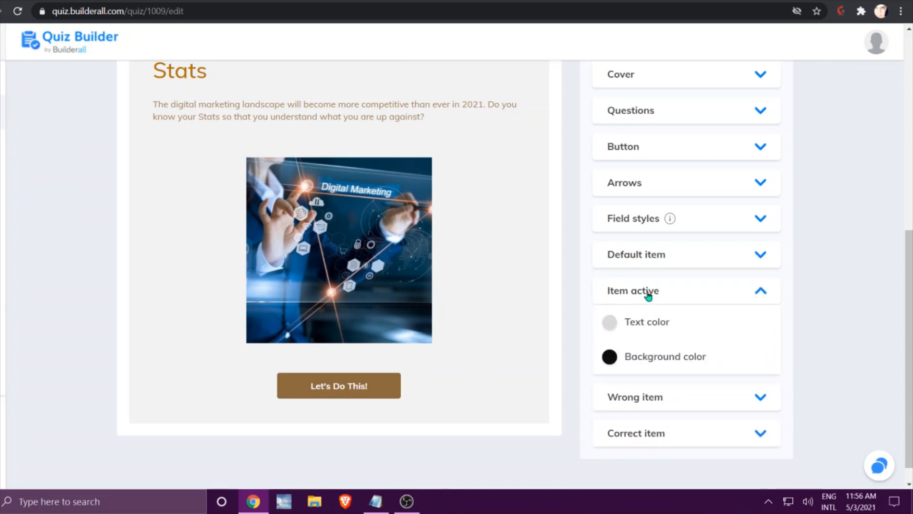
pyautogui.click(648, 294)
pyautogui.scroll(5, 733, 290)
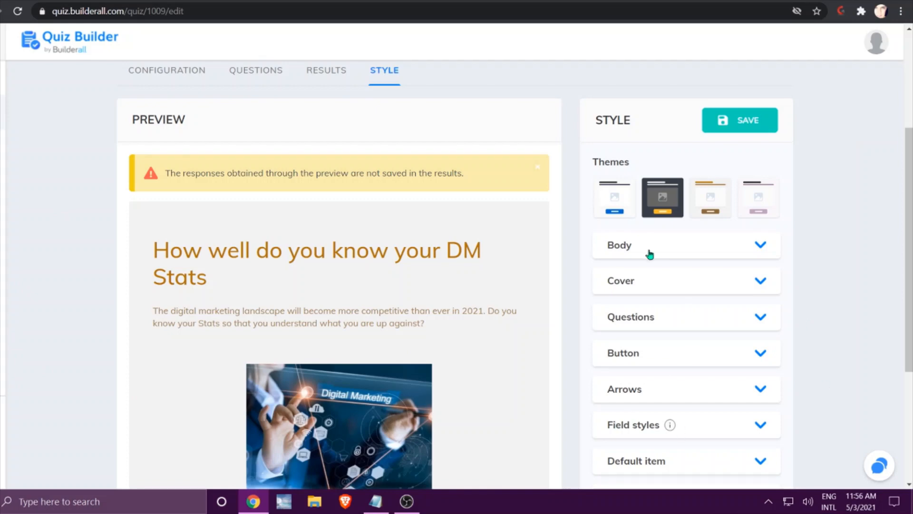
pyautogui.scroll(-5, 855, 233)
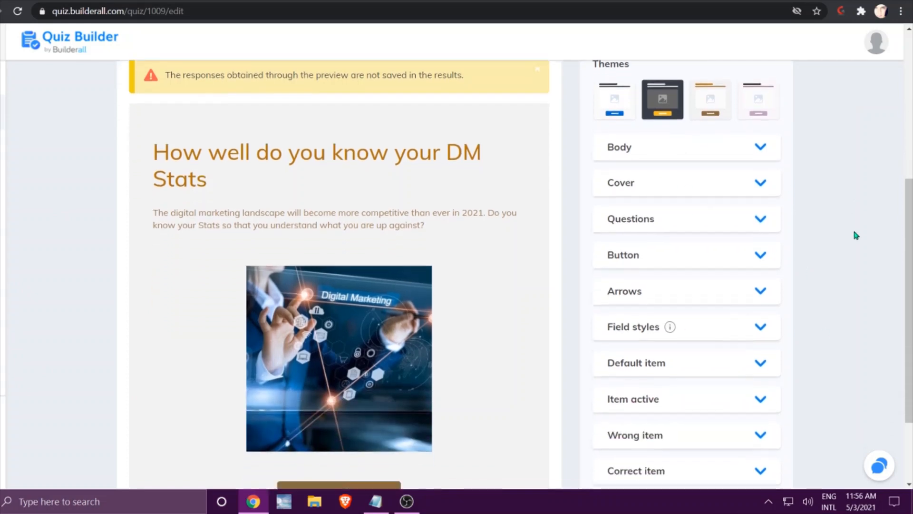
# Save the quiz style, and change the ending of the quiz URL to DMQuiz.
pyautogui.scroll(9, 855, 235)
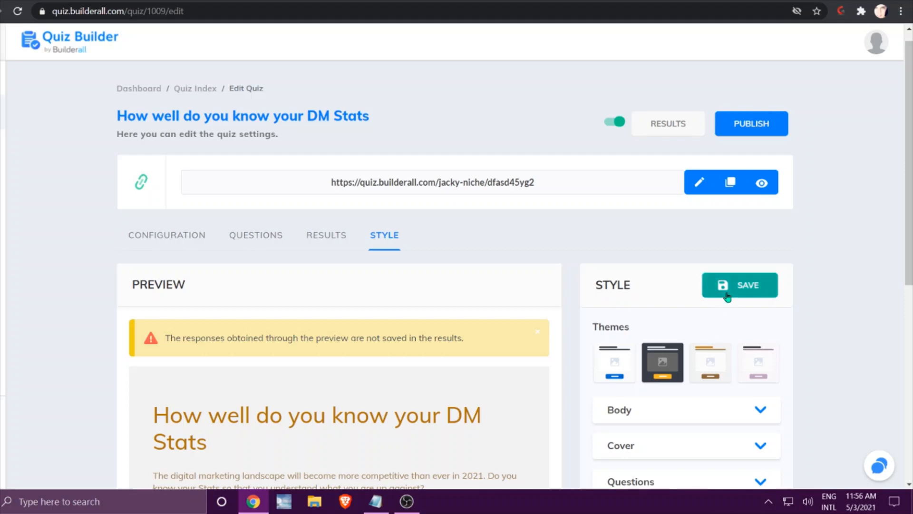
pyautogui.click(728, 296)
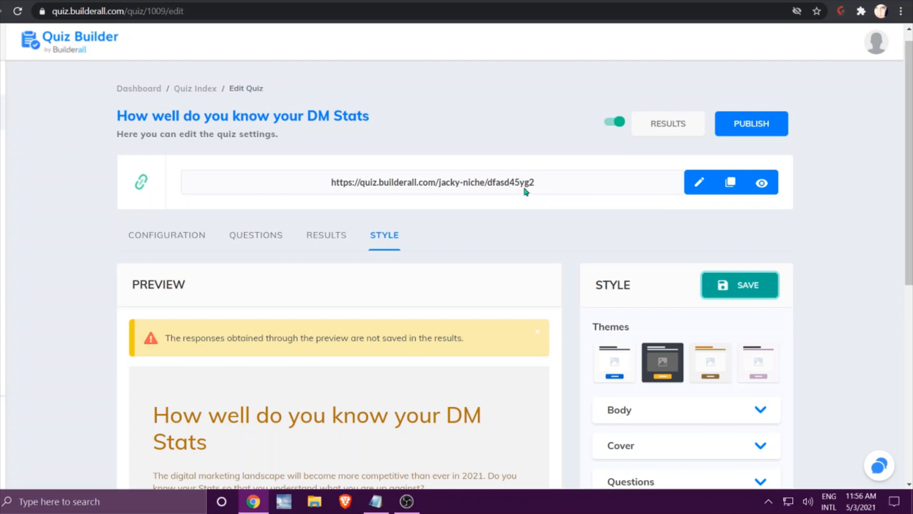
pyautogui.click(699, 184)
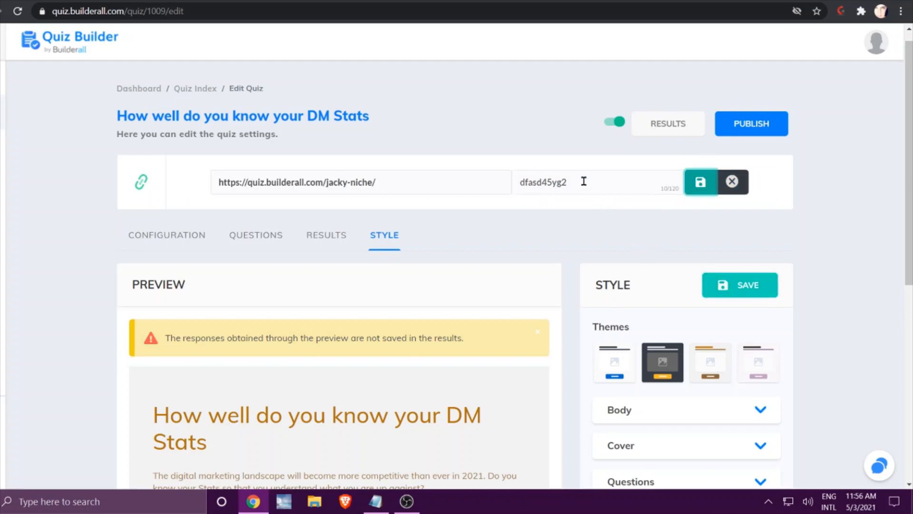
pyautogui.moveTo(585, 181); pyautogui.dragTo(516, 180)
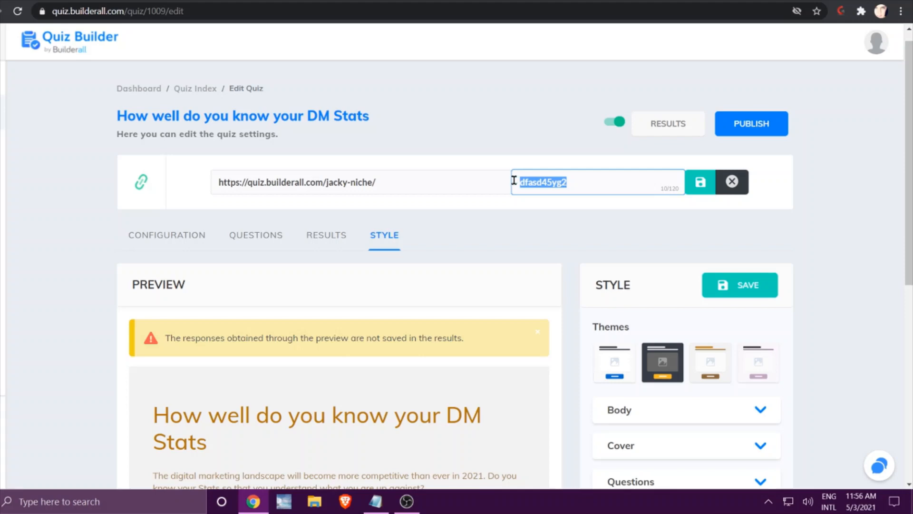
pyautogui.write('DMQuiz')
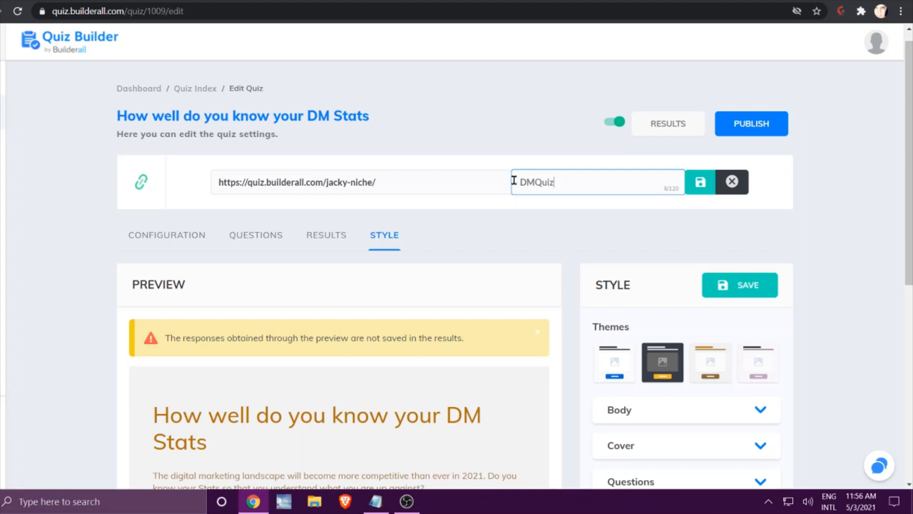
pyautogui.click(702, 184)
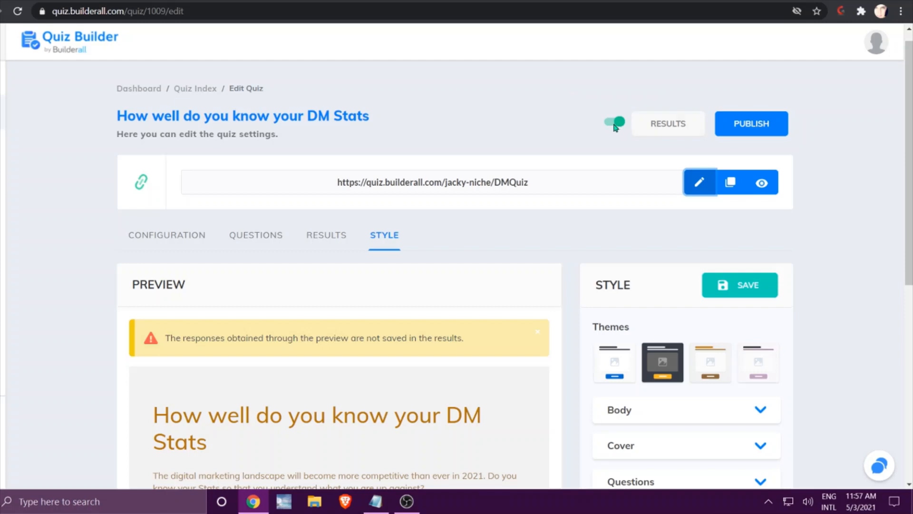
# Publish the quiz and open its copied link in a new browser tab.
pyautogui.click(772, 130)
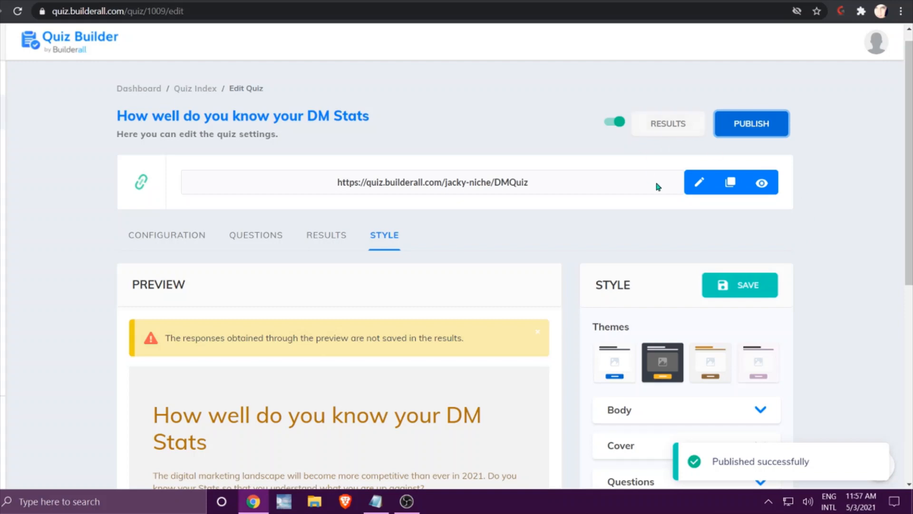
pyautogui.click(732, 184)
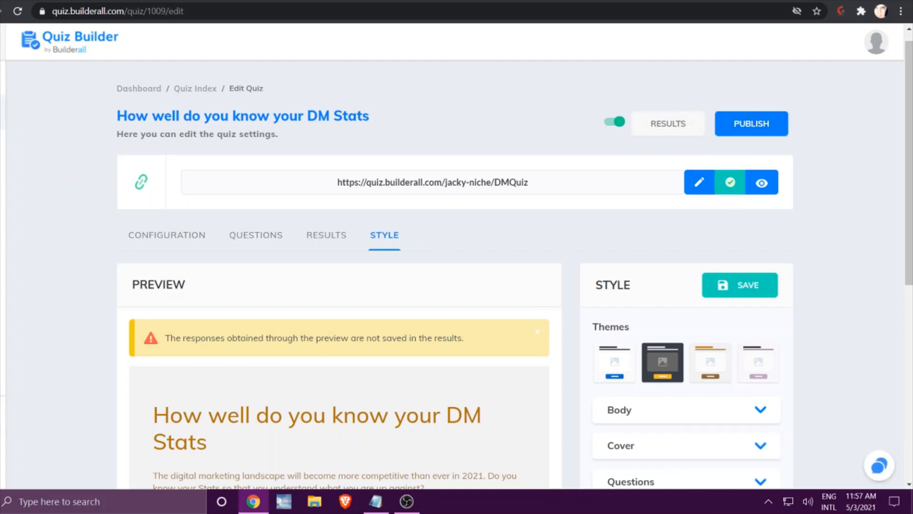
pyautogui.hotkey('ctrl', 't')
pyautogui.rightClick(288, 8)
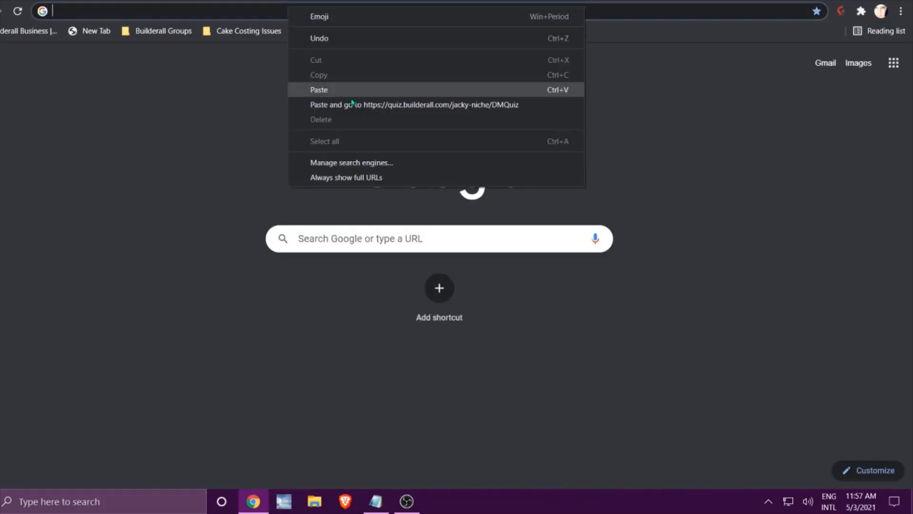
pyautogui.click(358, 105)
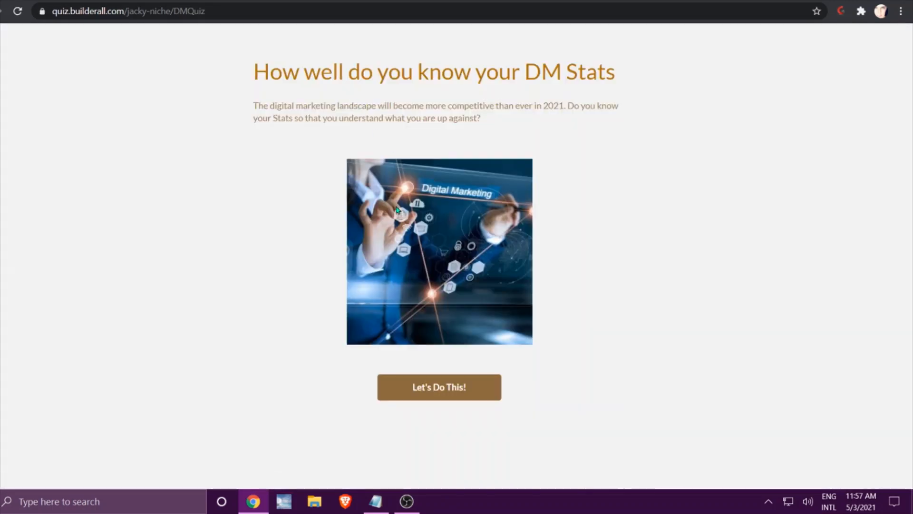
# Start the live quiz and answer the questions with "$389 Billion" and "$49 Paid Search & $75 Display Ads".
pyautogui.click(436, 389)
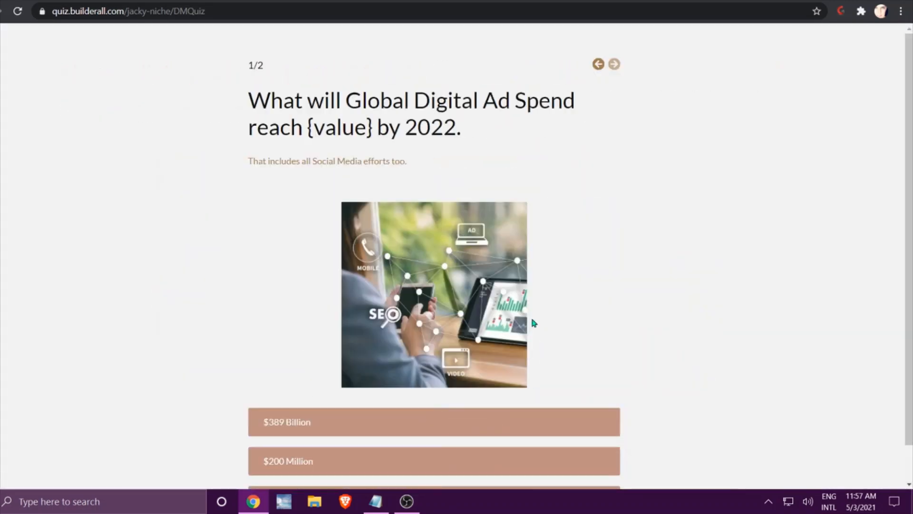
pyautogui.click(292, 421)
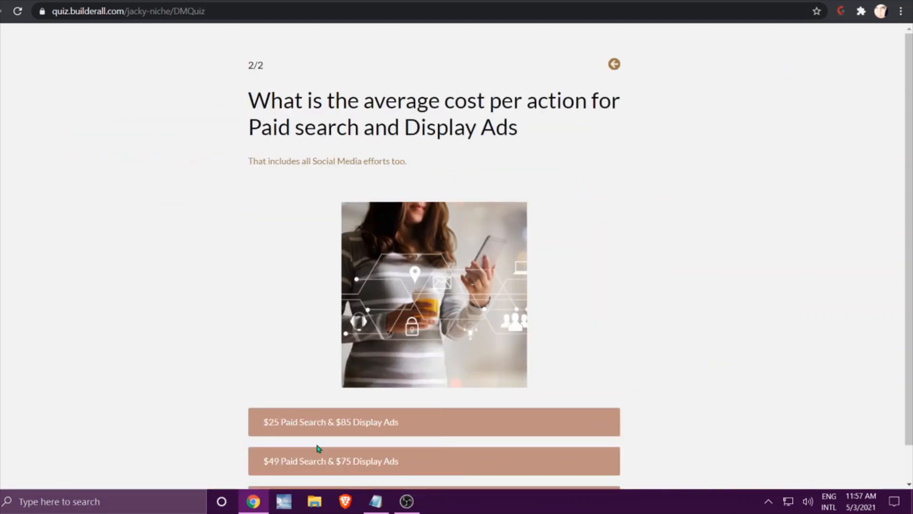
pyautogui.click(302, 464)
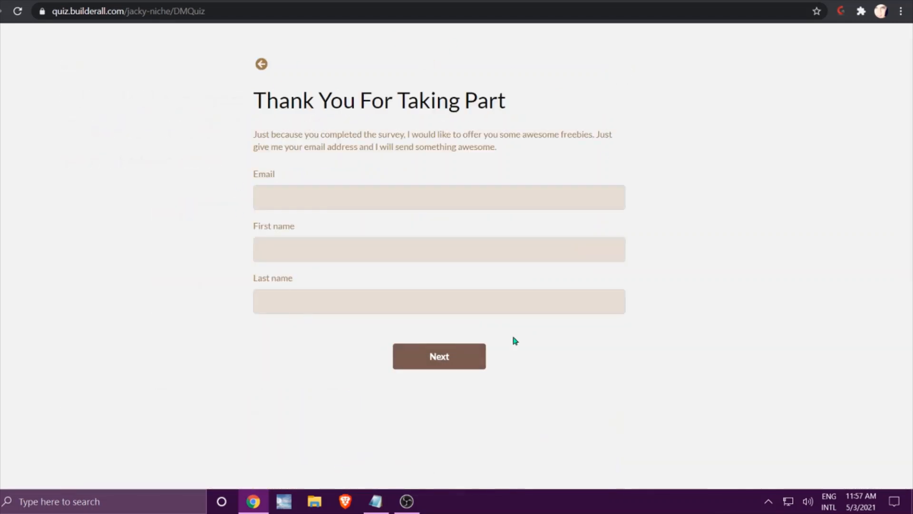
# Fill in the lead form with a test email address, first name and last name, and try to submit it.
pyautogui.click(355, 201)
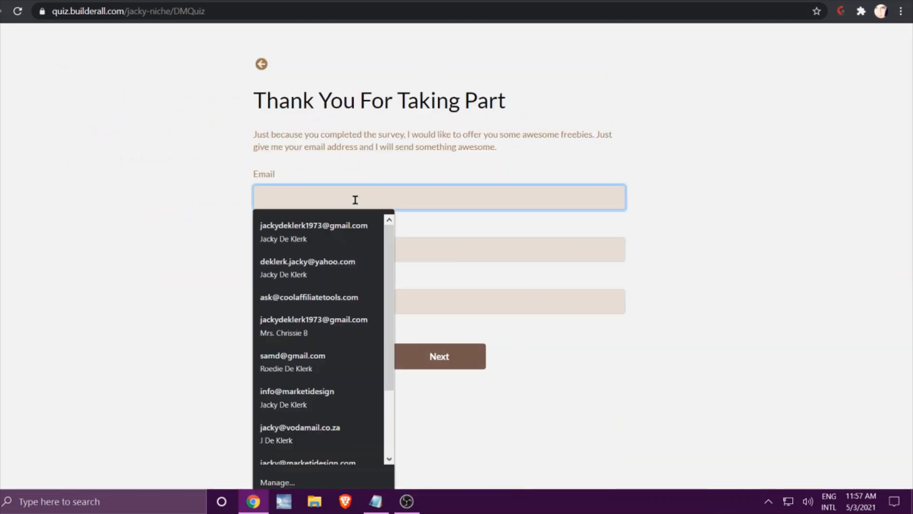
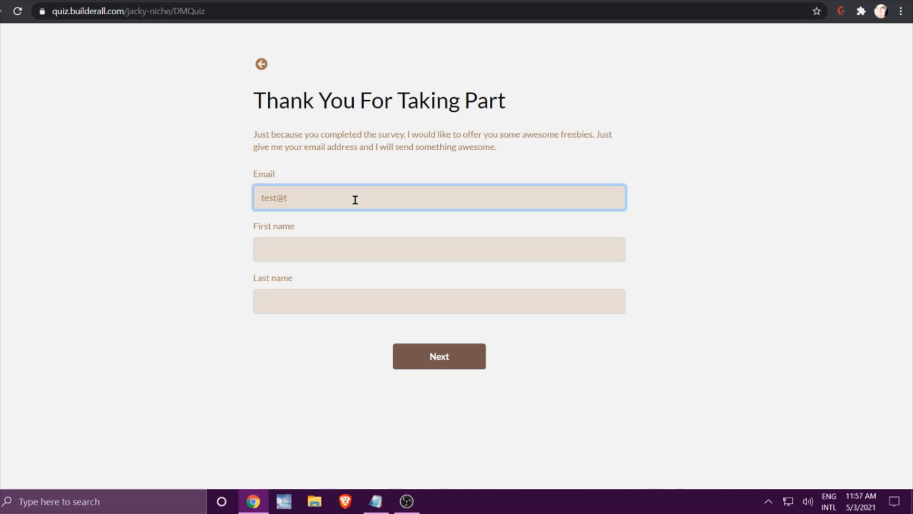
pyautogui.press('Tab')
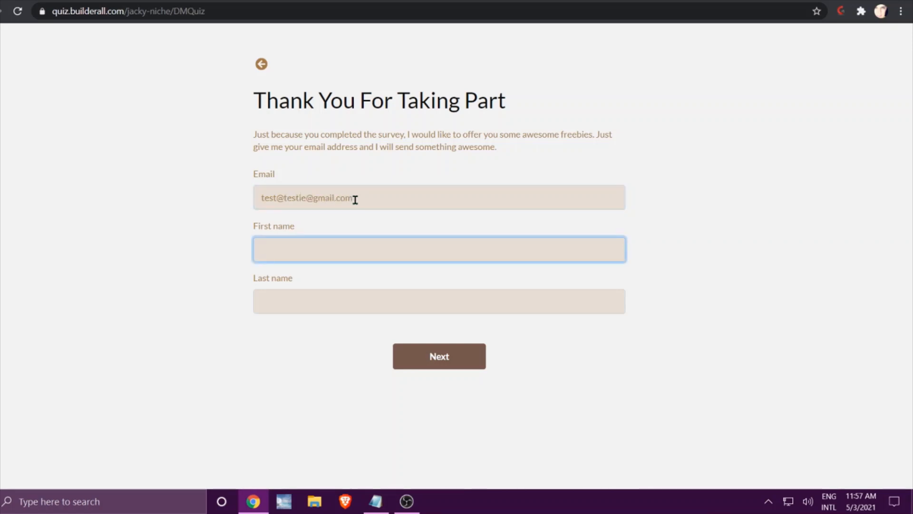
pyautogui.write('Jacky')
pyautogui.click(345, 278)
pyautogui.click(439, 356)
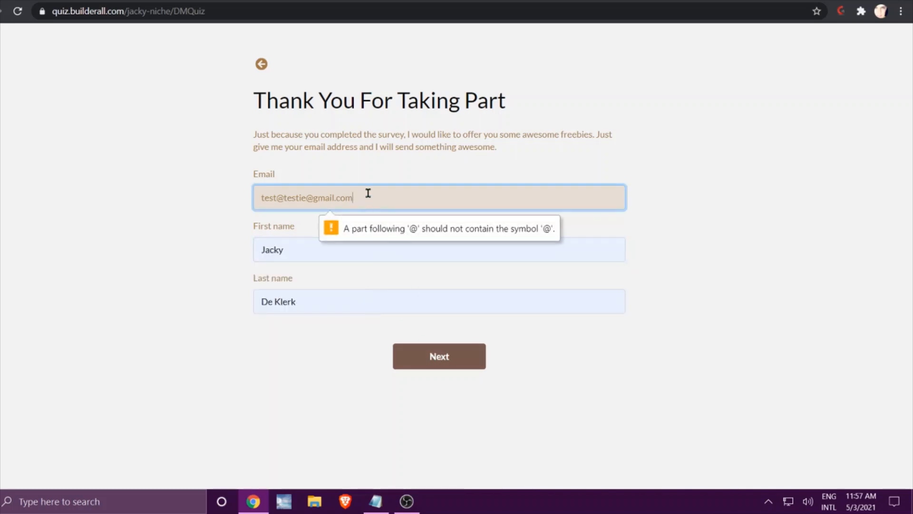
# Correct the email address so it contains only one @ symbol, and submit the lead form.
pyautogui.moveTo(306, 198); pyautogui.dragTo(313, 197)
pyautogui.press('BackSpace')
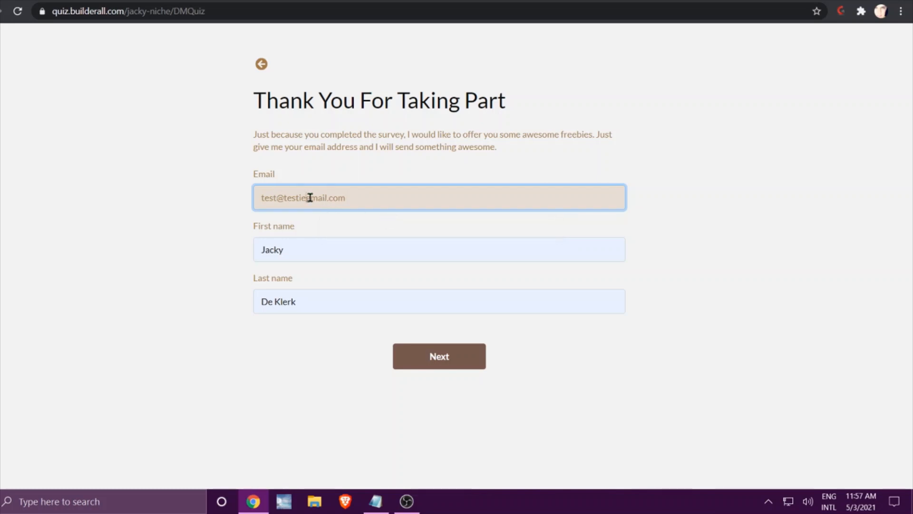
pyautogui.write('@')
pyautogui.click(284, 197)
pyautogui.press('BackSpace')
pyautogui.click(435, 356)
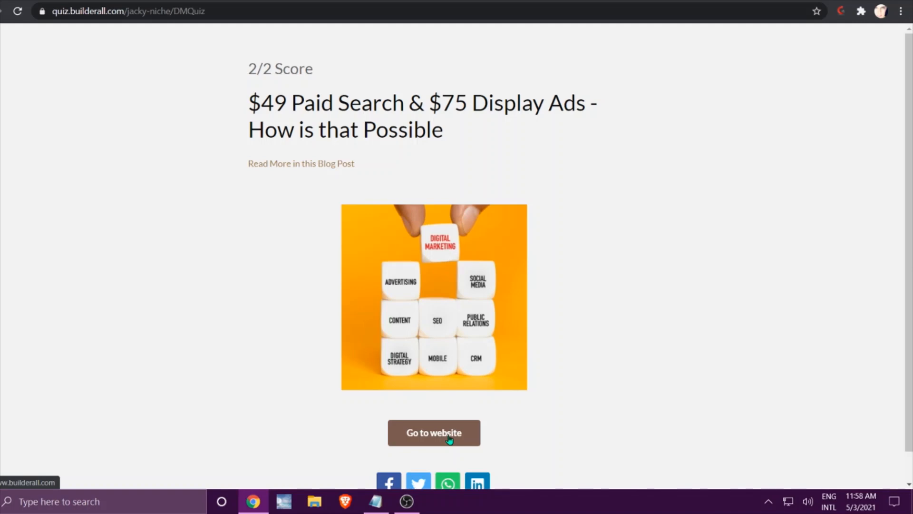
# Follow the website link on the quiz's result page to test its redirect.
pyautogui.scroll(-1, 397, 473)
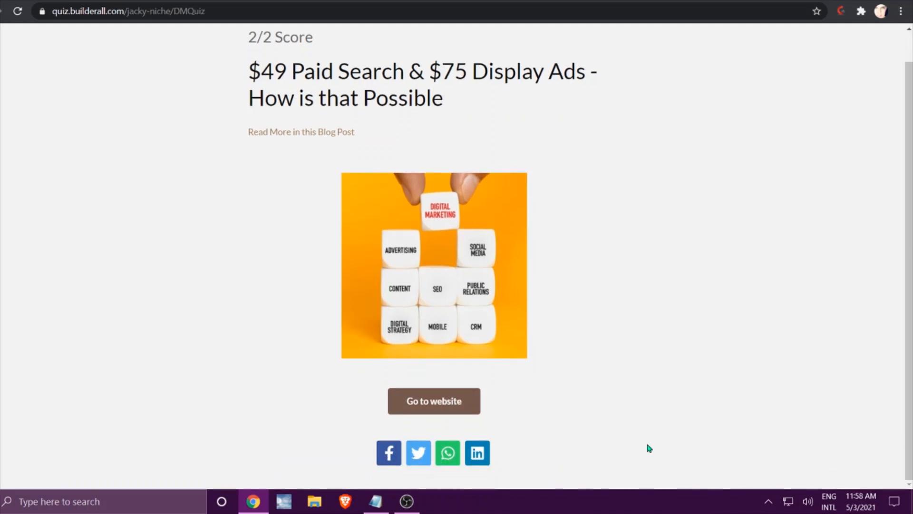
pyautogui.click(437, 403)
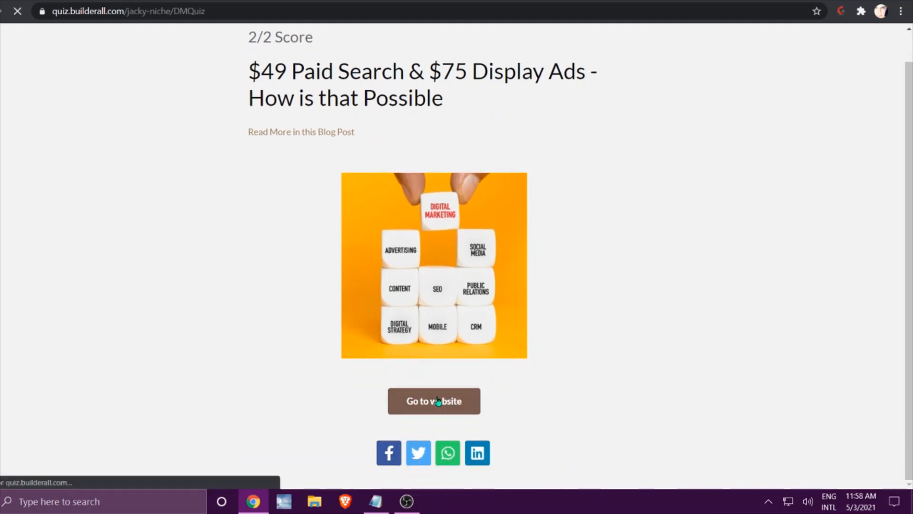